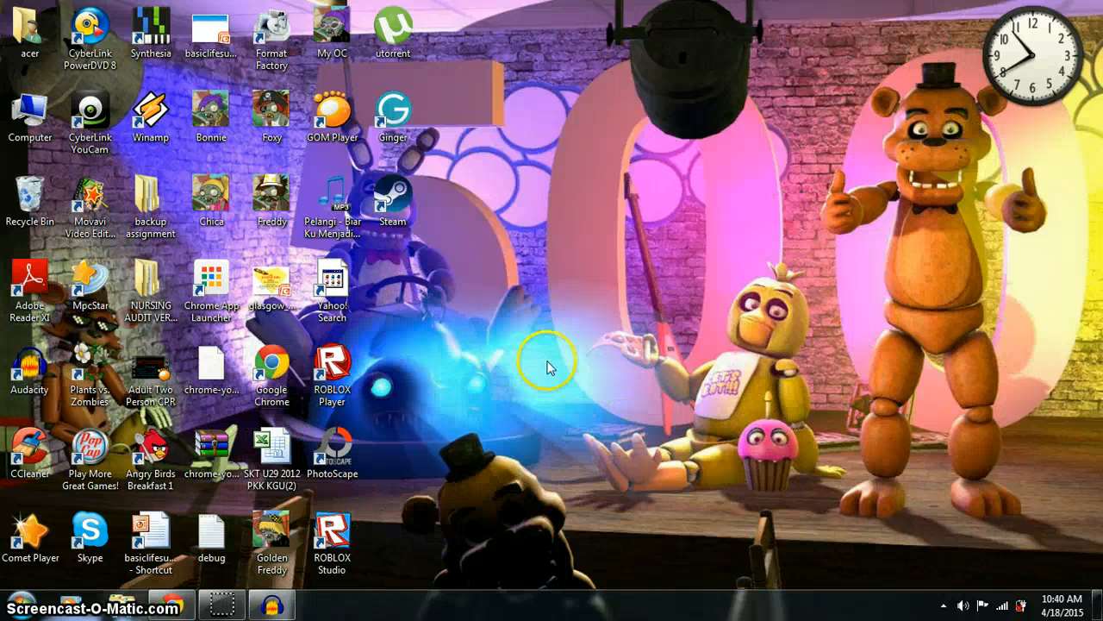
pyautogui.click(271, 604)
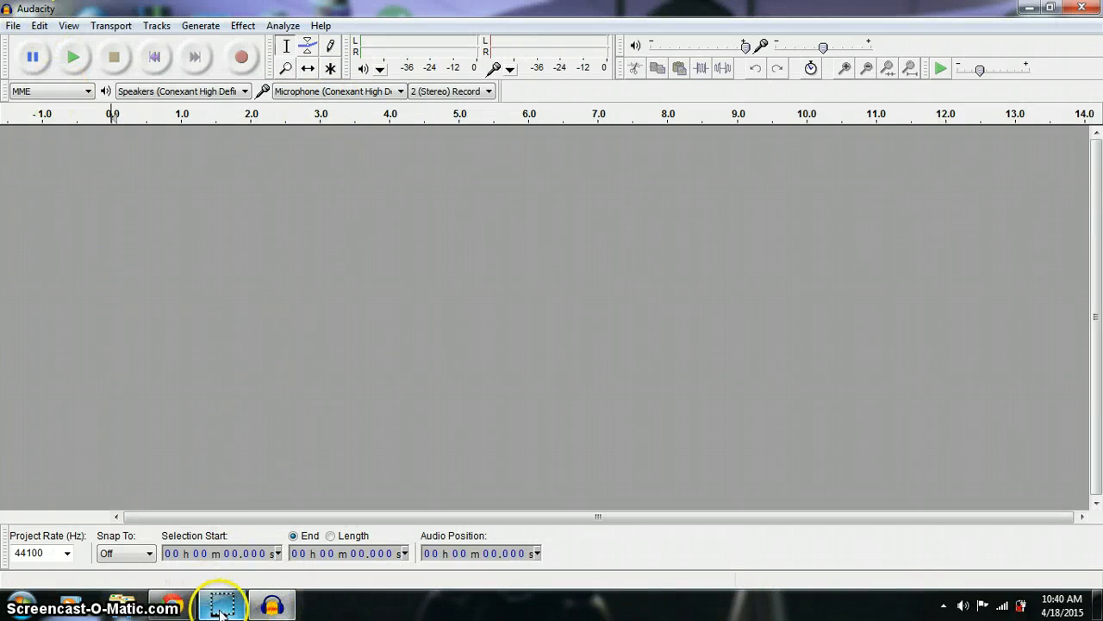
pyautogui.click(175, 605)
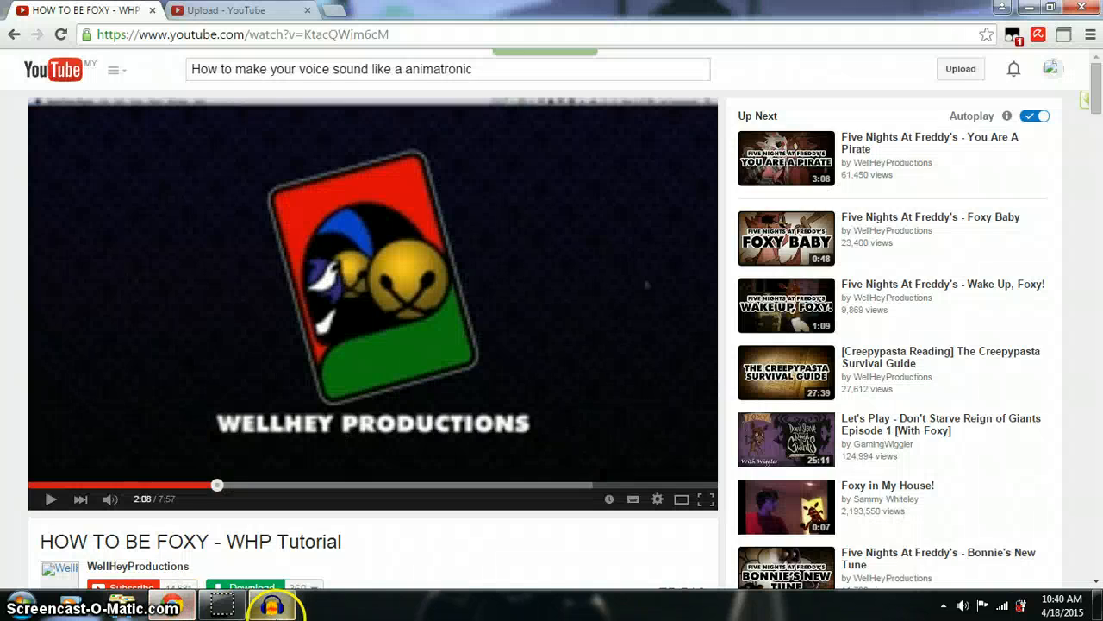
pyautogui.click(271, 606)
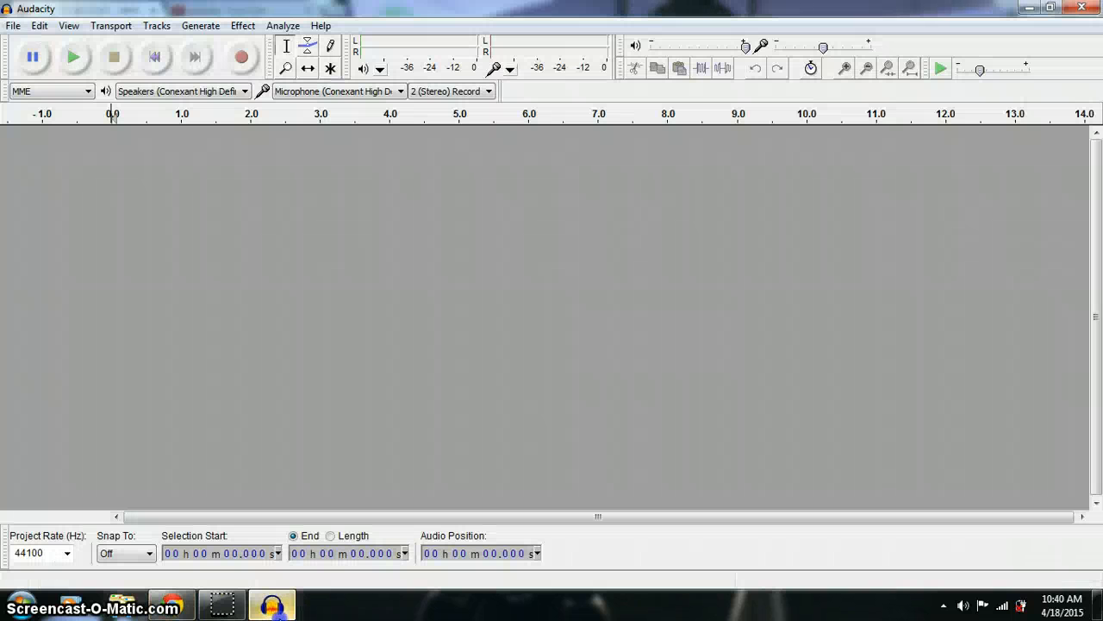
pyautogui.click(165, 607)
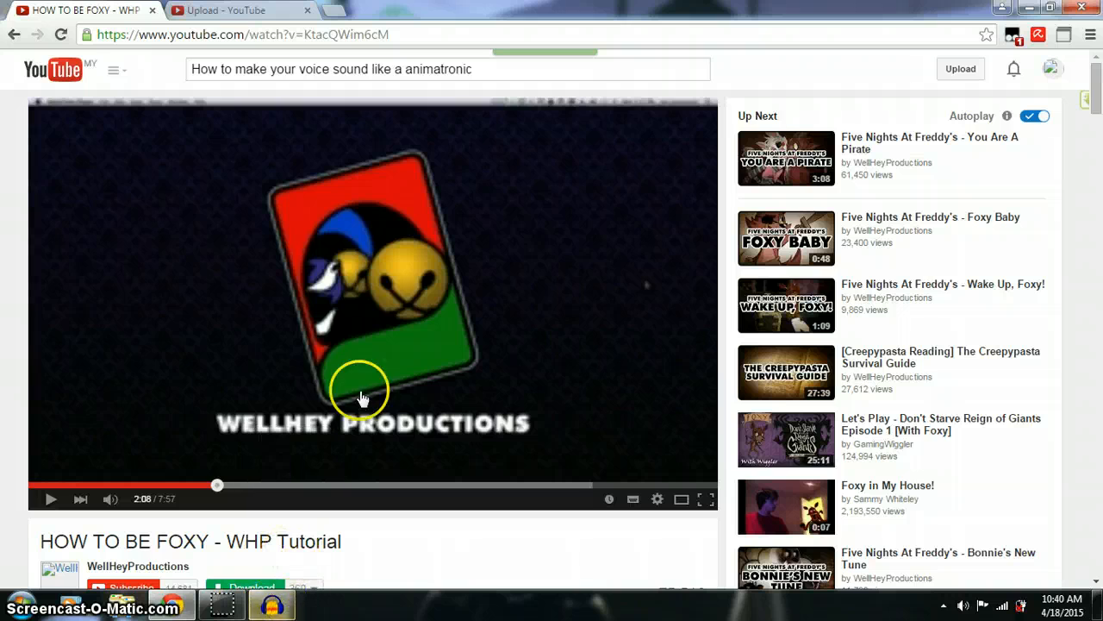
pyautogui.click(1027, 8)
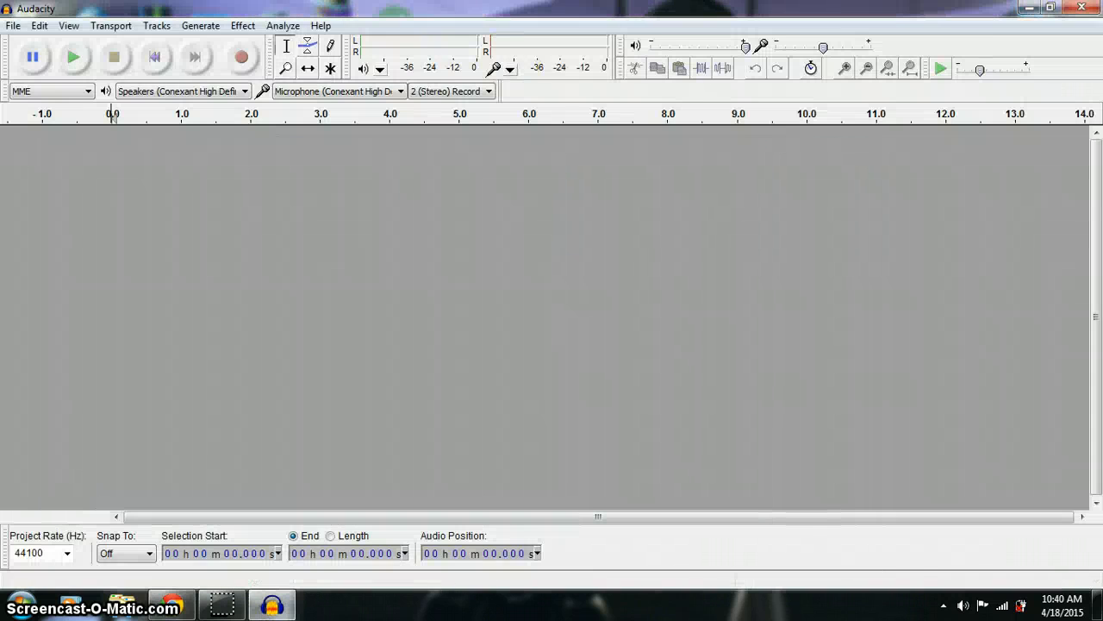
pyautogui.click(1029, 8)
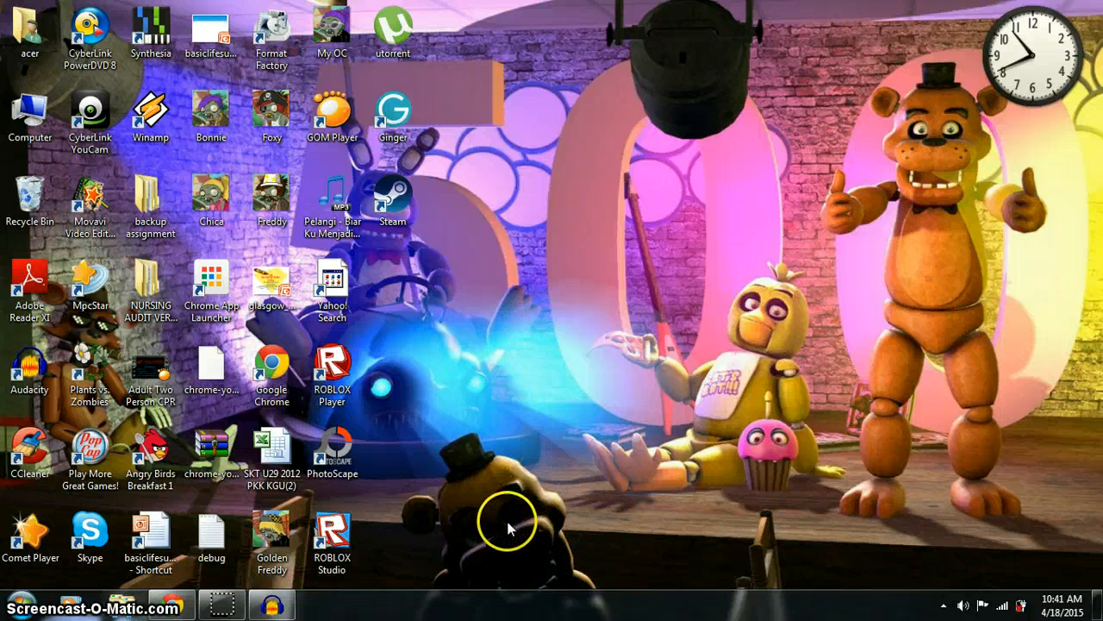
# Step: Switch to Chrome and look through the viewer comments under the HOW TO BE FOXY tutorial video
pyautogui.click(286, 605)
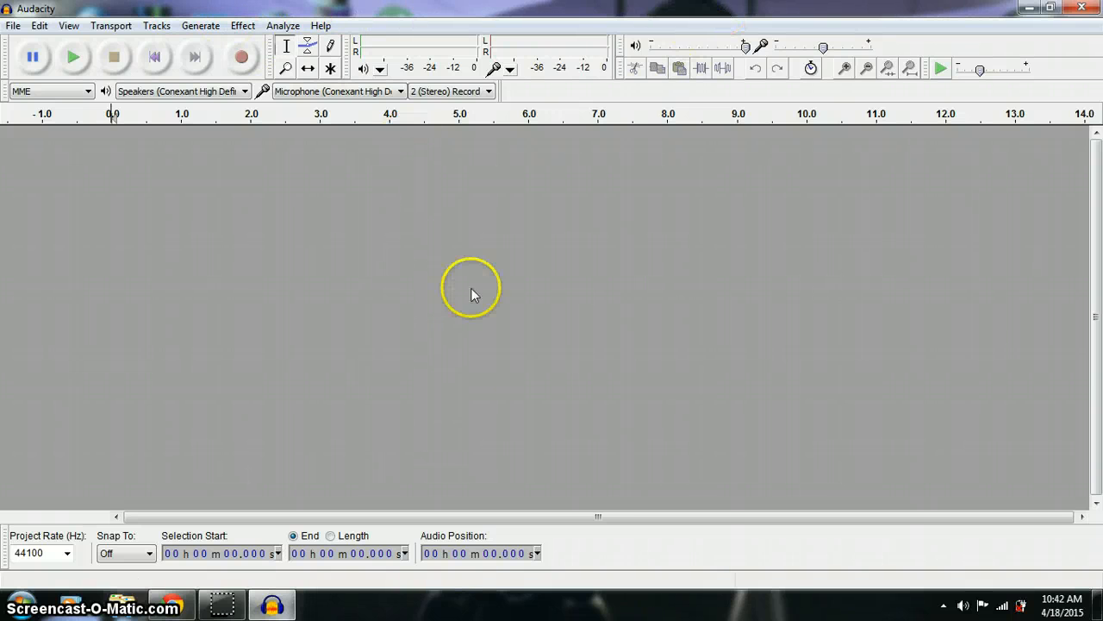
pyautogui.moveTo(177, 603)
pyautogui.click(284, 483)
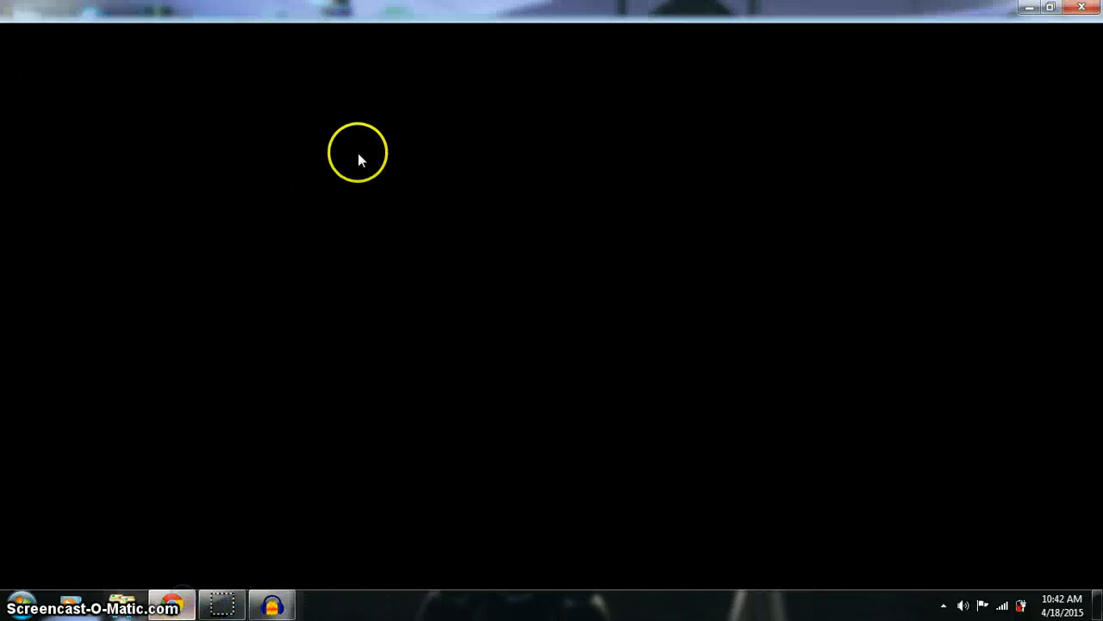
pyautogui.scroll(-20, 487, 284)
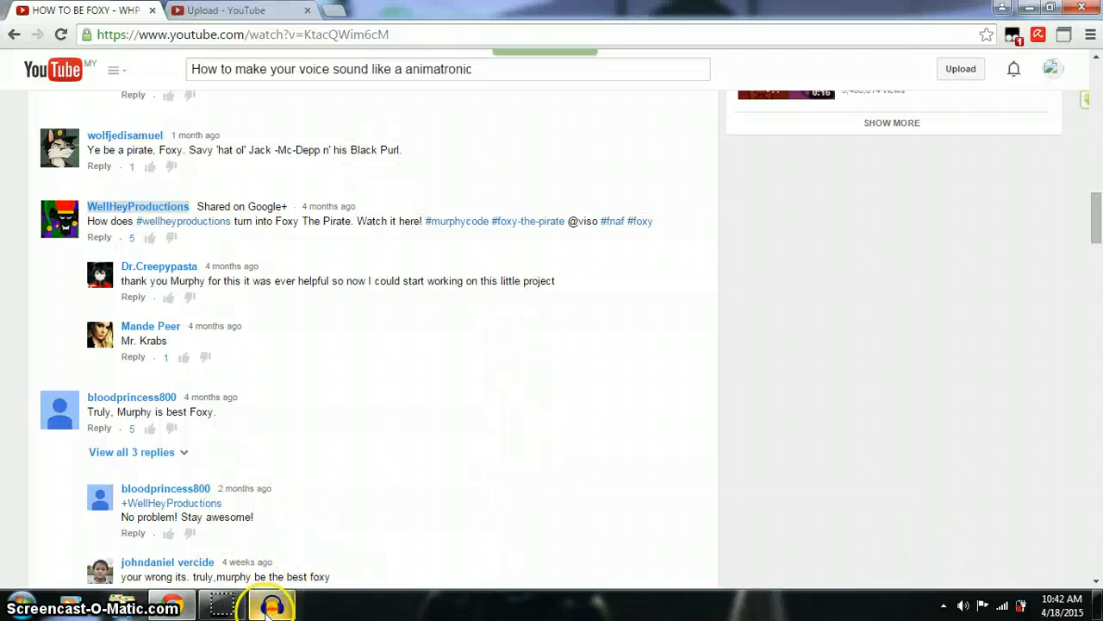
pyautogui.scroll(4, 328, 422)
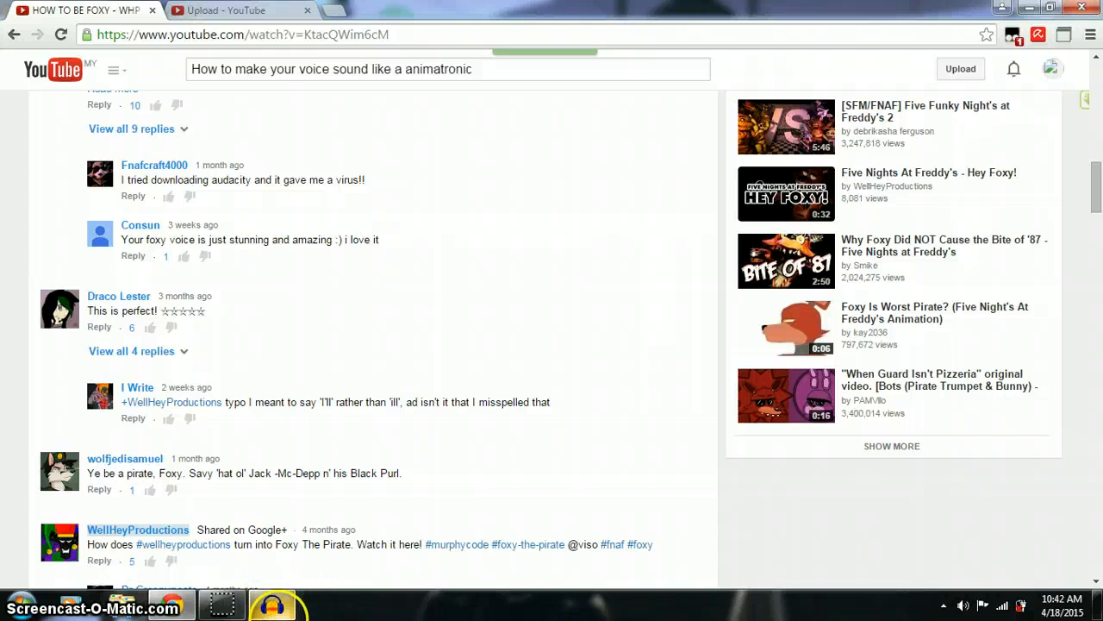
# Step: Switch to Audacity and record a stereo voice track about 26 seconds long from the microphone
pyautogui.click(272, 606)
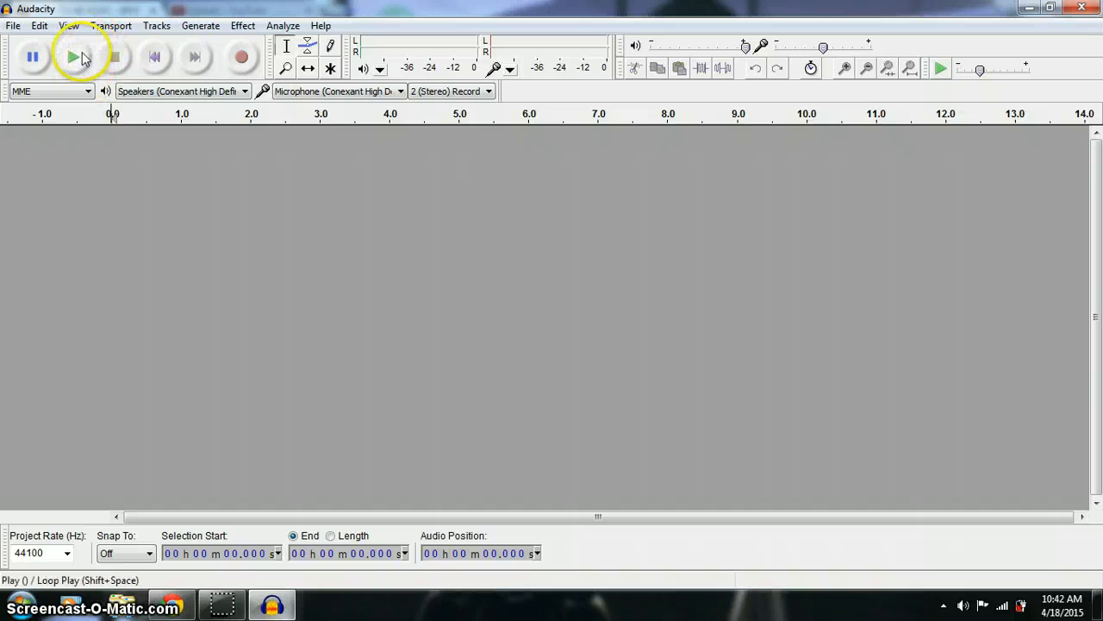
pyautogui.click(243, 61)
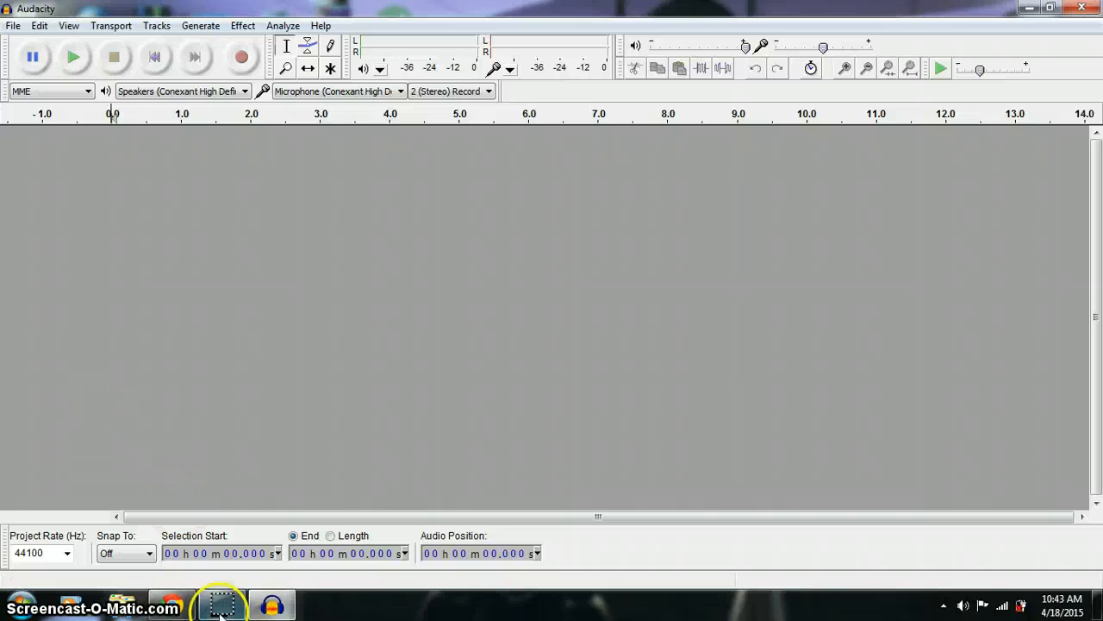
pyautogui.click(241, 58)
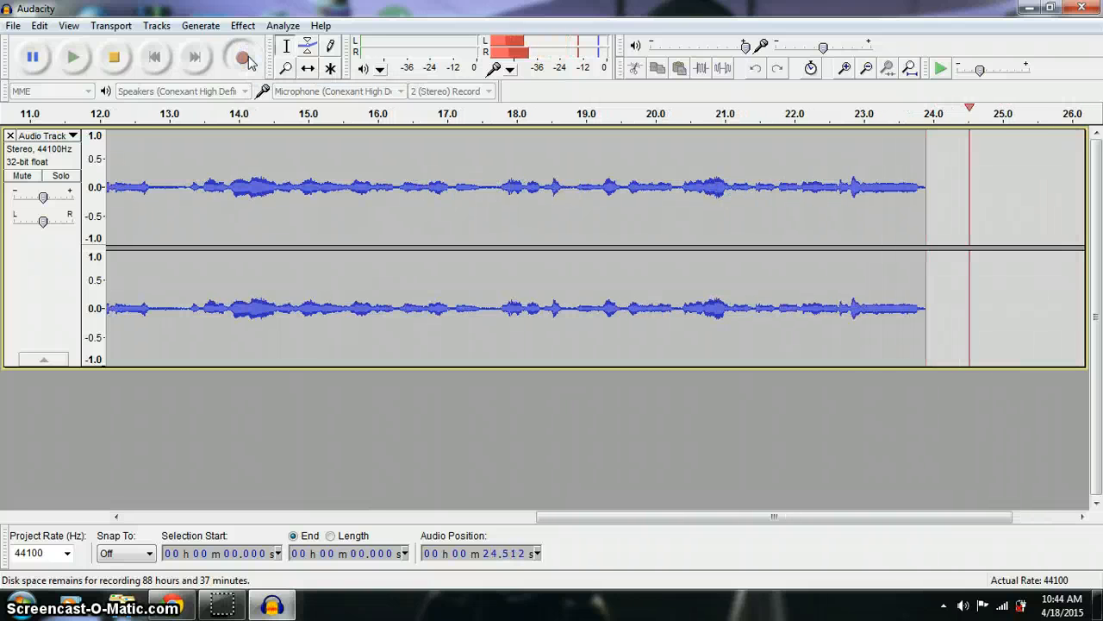
pyautogui.click(113, 57)
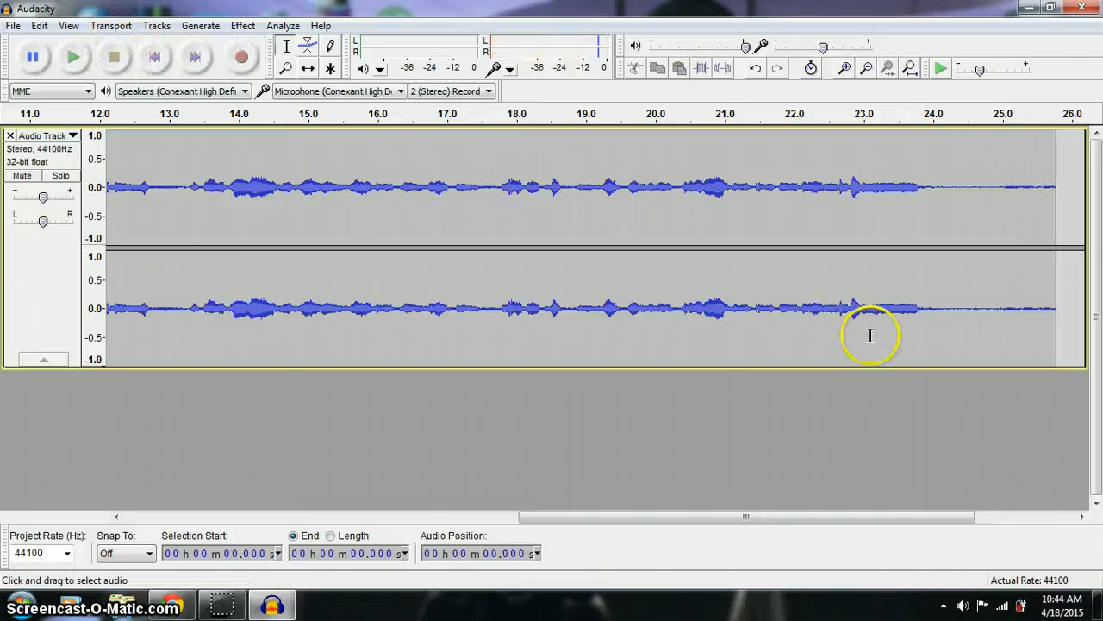
# Step: Lower the pitch of the whole voice recording with Change Pitch, using a percent change of -3.000
pyautogui.moveTo(521, 517); pyautogui.dragTo(4, 463)
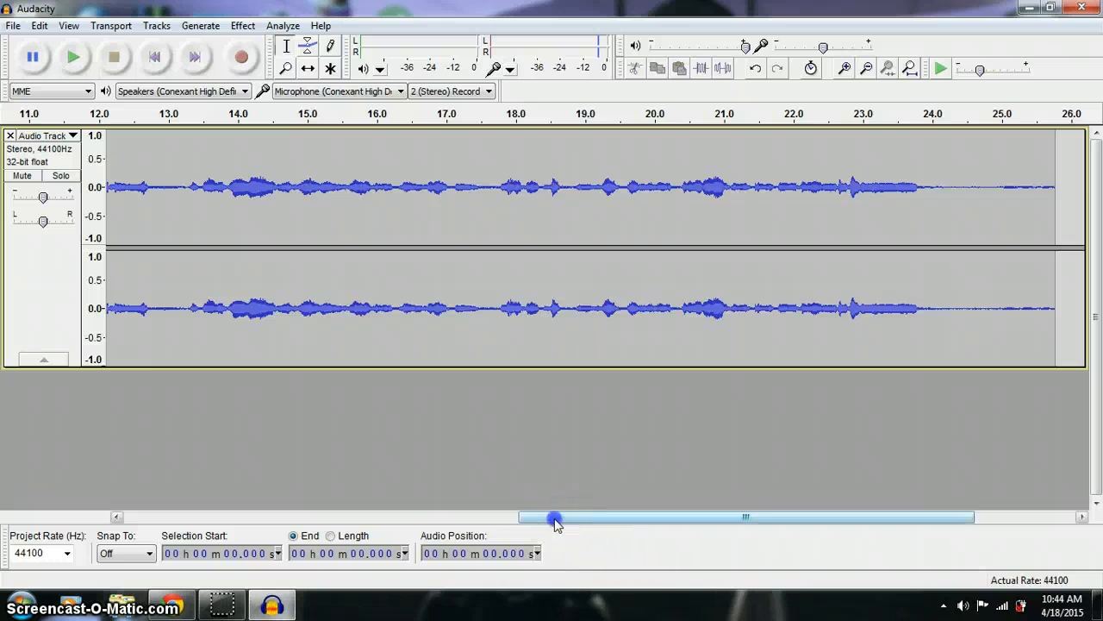
pyautogui.moveTo(557, 517); pyautogui.dragTo(135, 460)
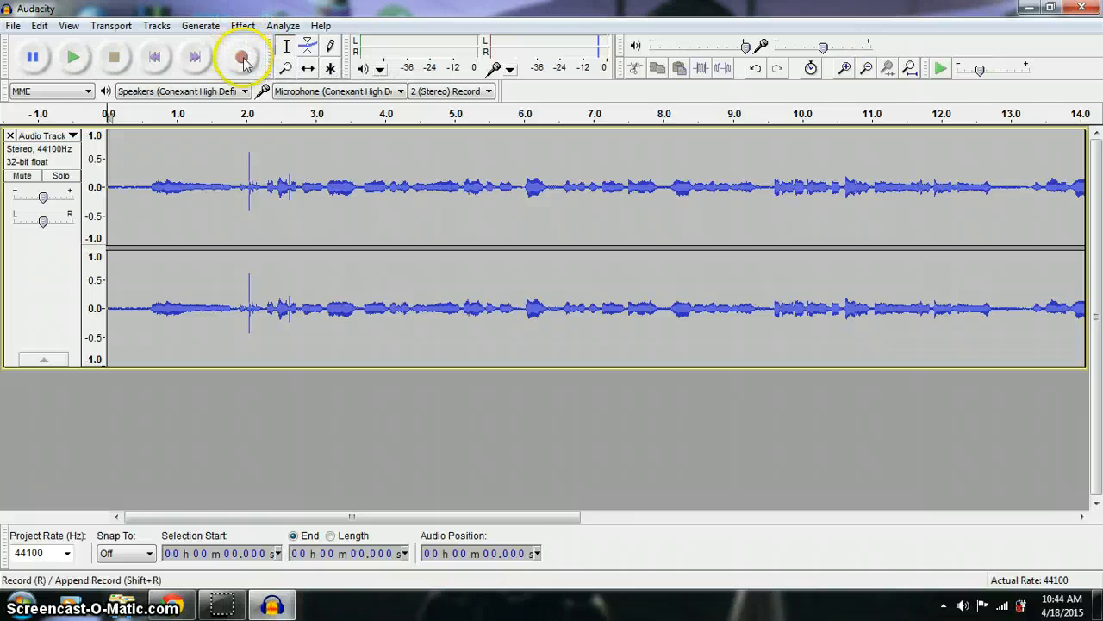
pyautogui.click(238, 27)
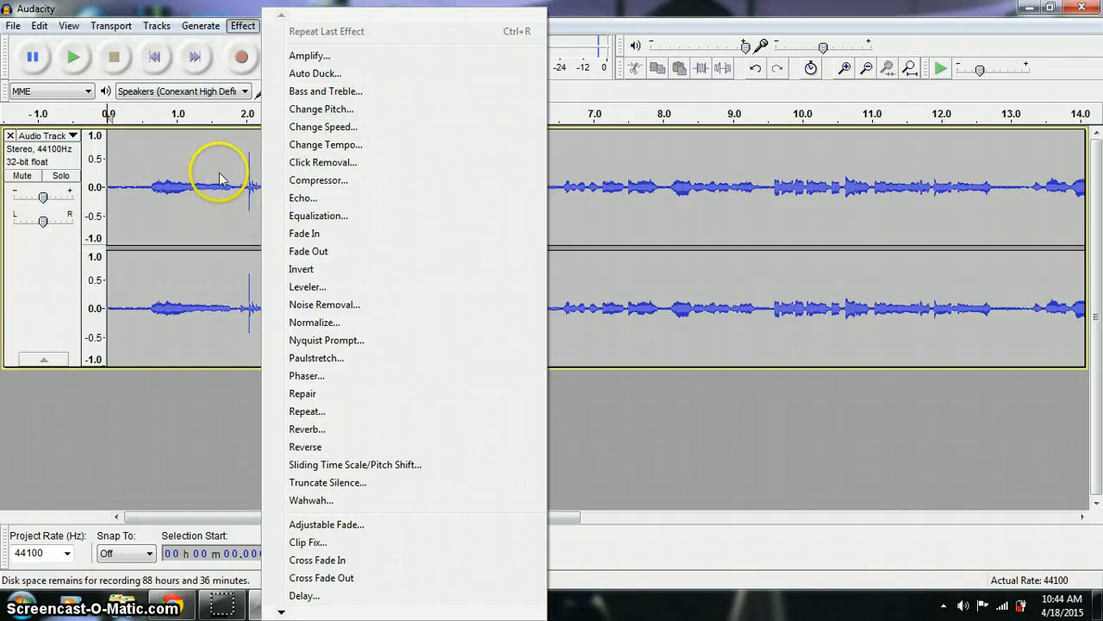
pyautogui.click(353, 117)
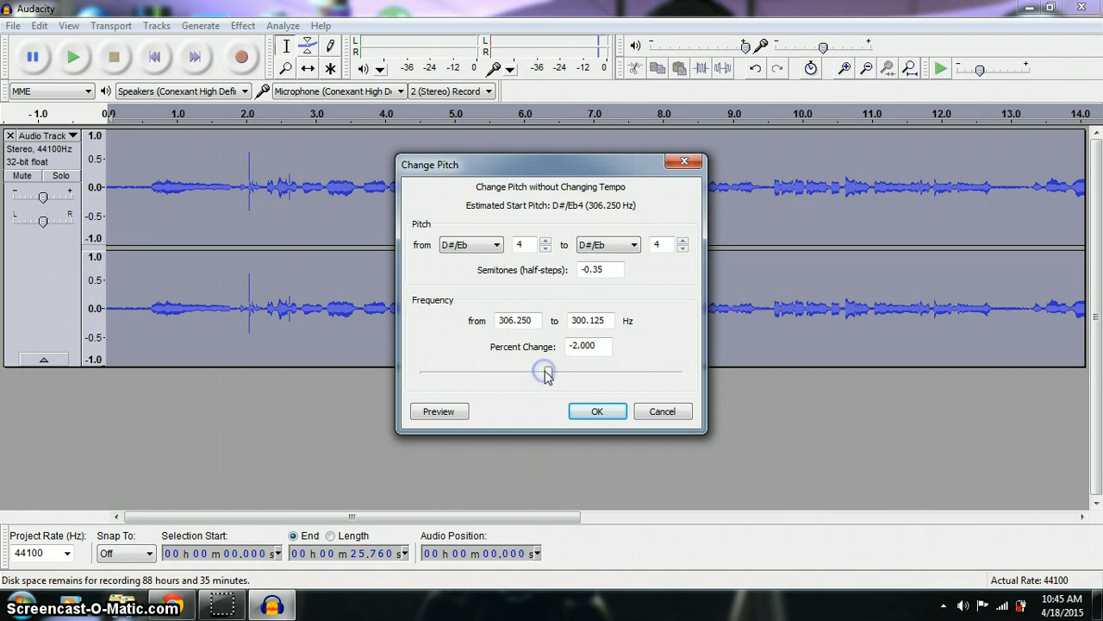
pyautogui.moveTo(512, 363); pyautogui.dragTo(532, 367)
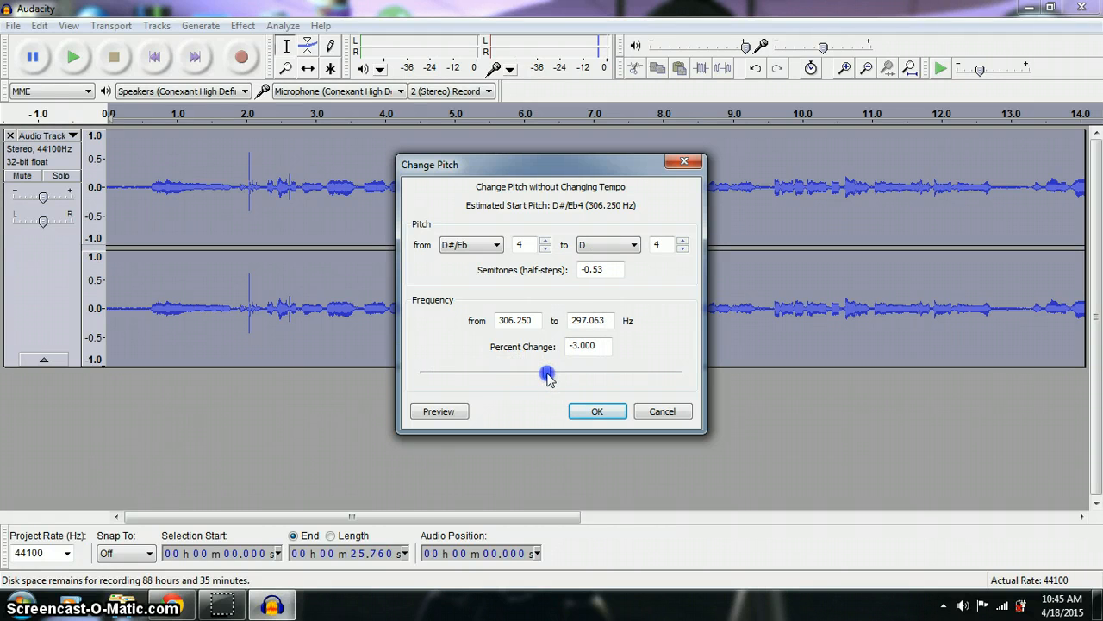
pyautogui.click(603, 415)
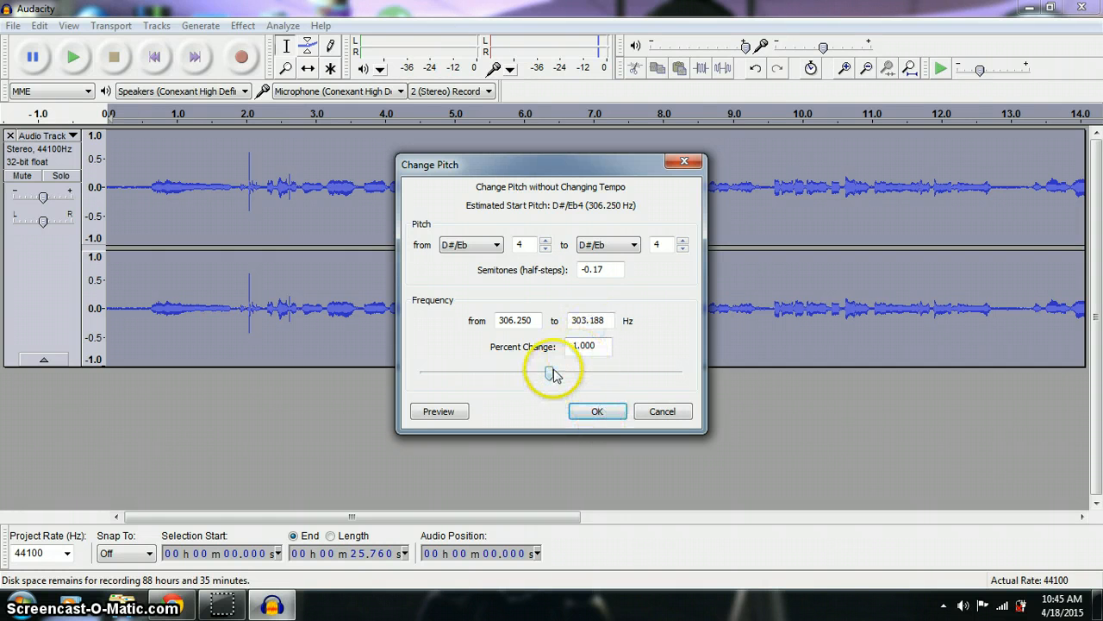
pyautogui.moveTo(551, 375); pyautogui.dragTo(550, 377)
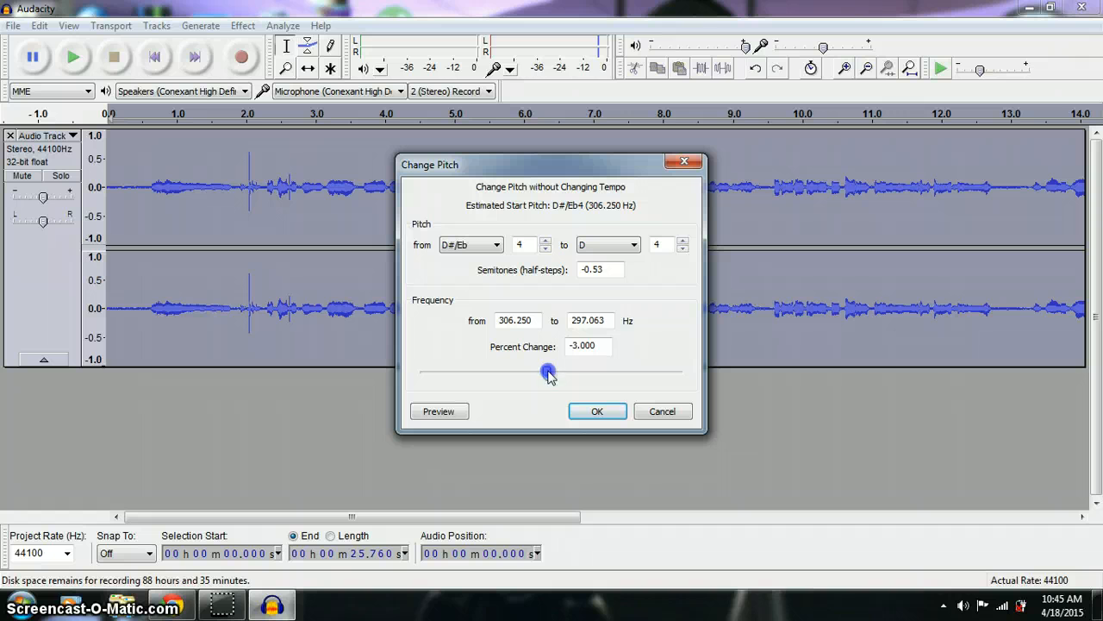
pyautogui.click(615, 415)
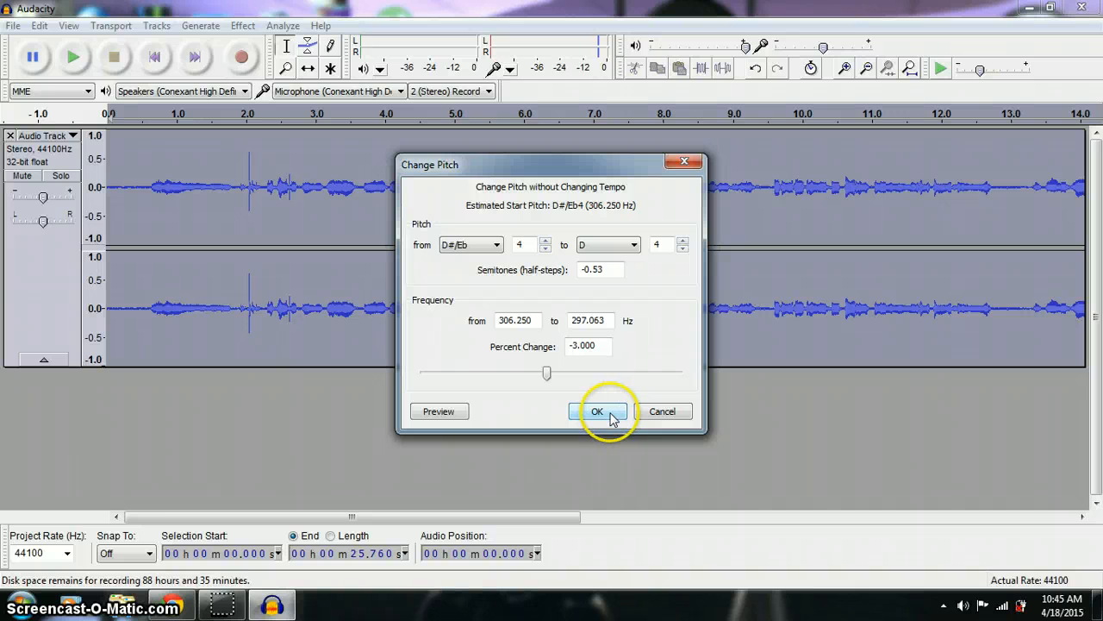
pyautogui.click(601, 411)
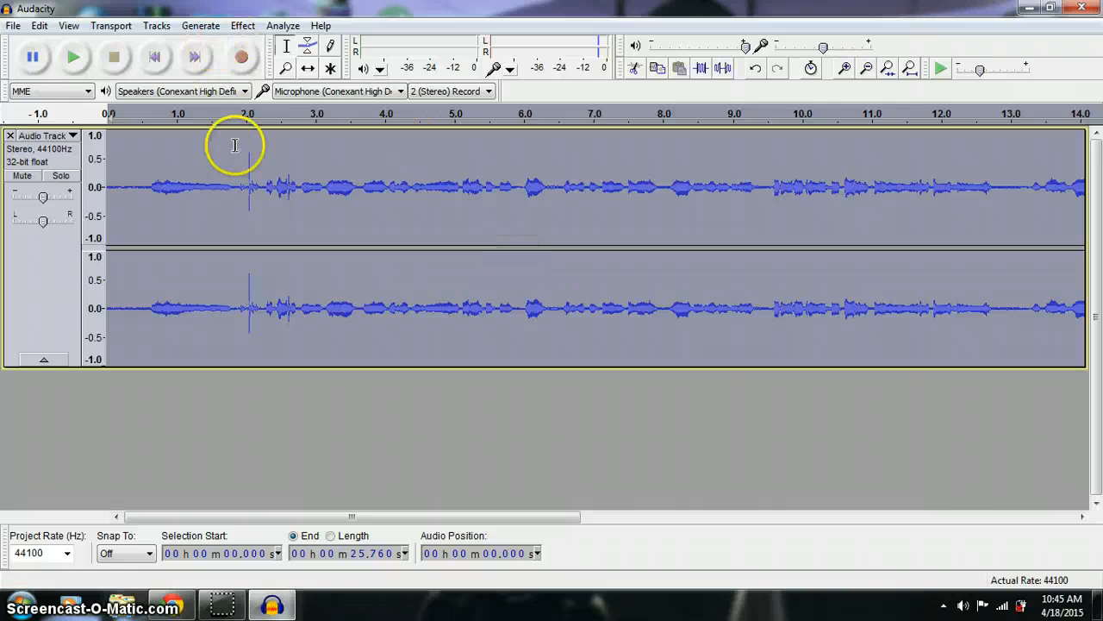
# Step: Play back the beginning of the pitch-shifted recording and stop playback
pyautogui.click(76, 53)
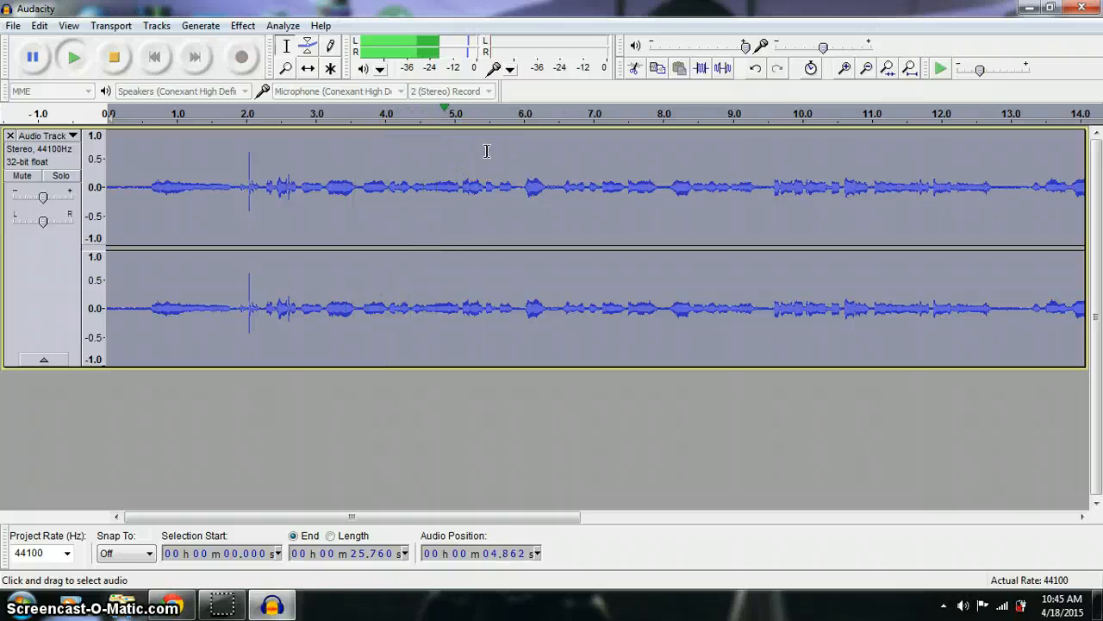
pyautogui.click(108, 58)
pyautogui.click(283, 25)
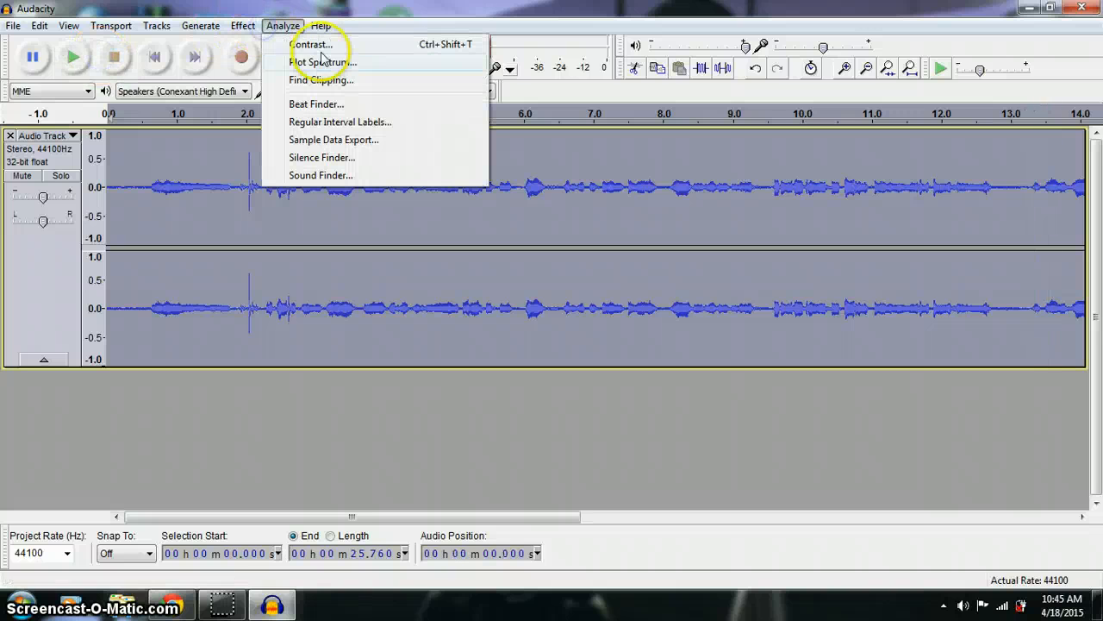
pyautogui.click(207, 137)
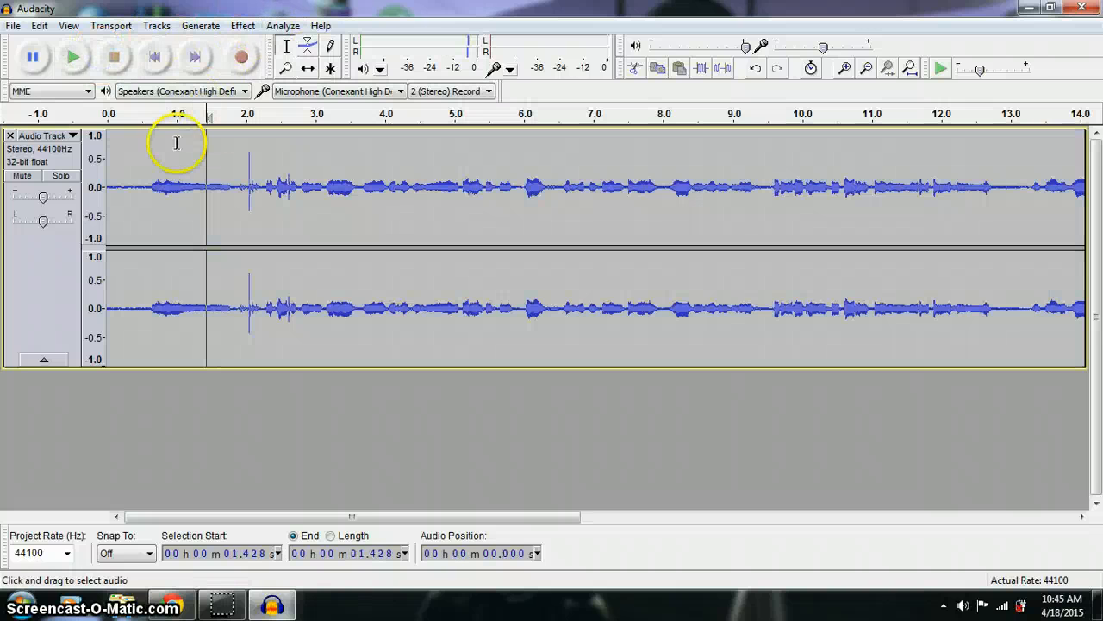
pyautogui.click(57, 259)
pyautogui.click(243, 25)
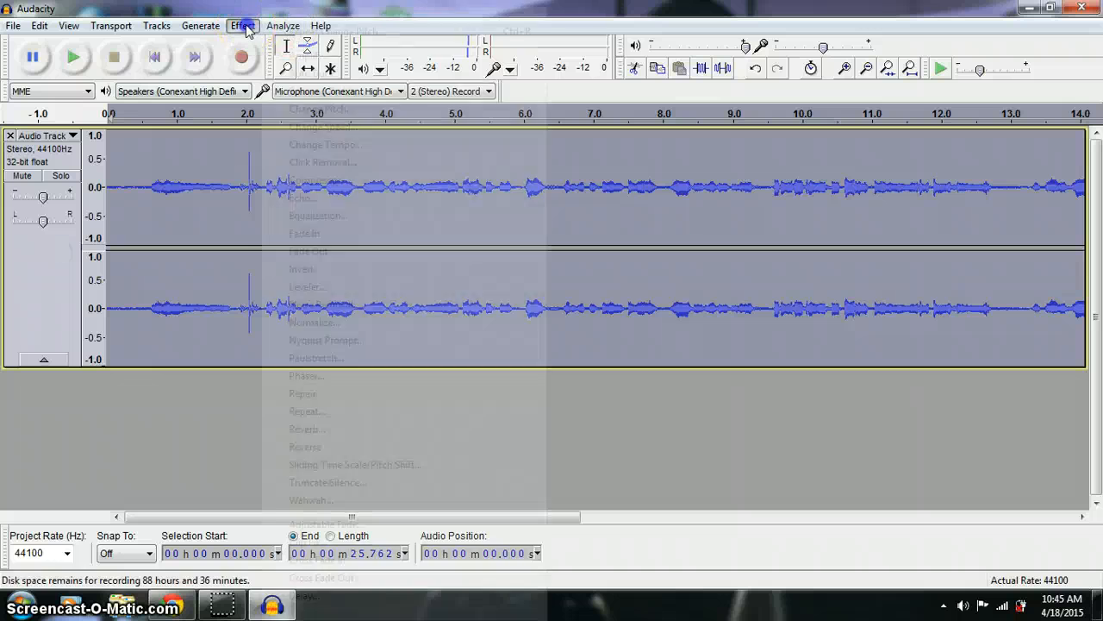
pyautogui.click(350, 114)
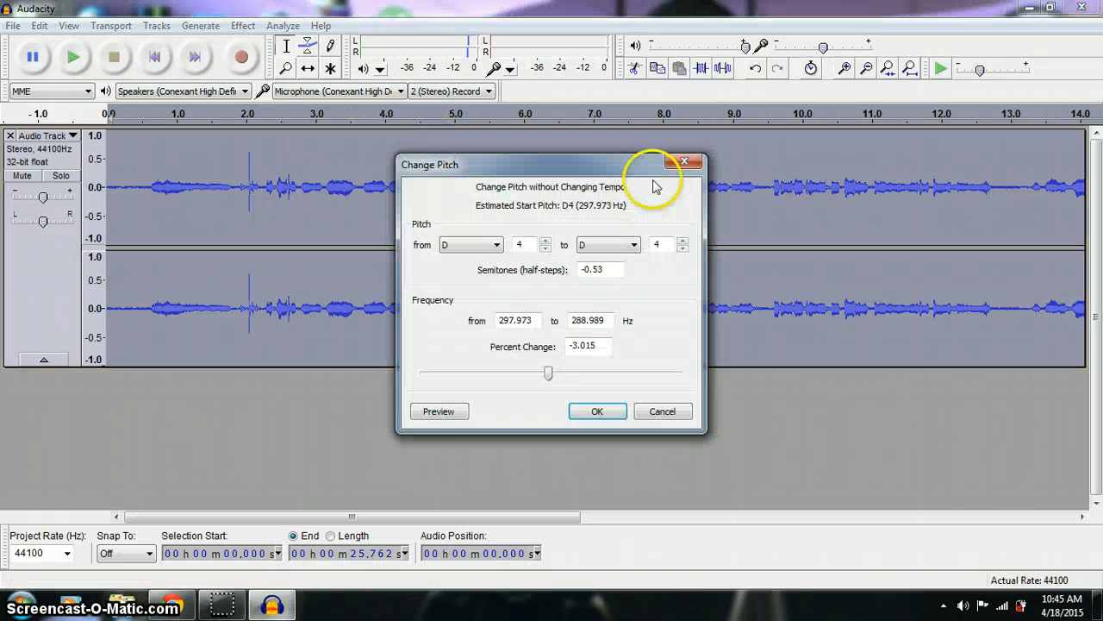
pyautogui.click(677, 162)
# Step: Repeat the Change Pitch effect on the whole selected voice track
pyautogui.click(284, 25)
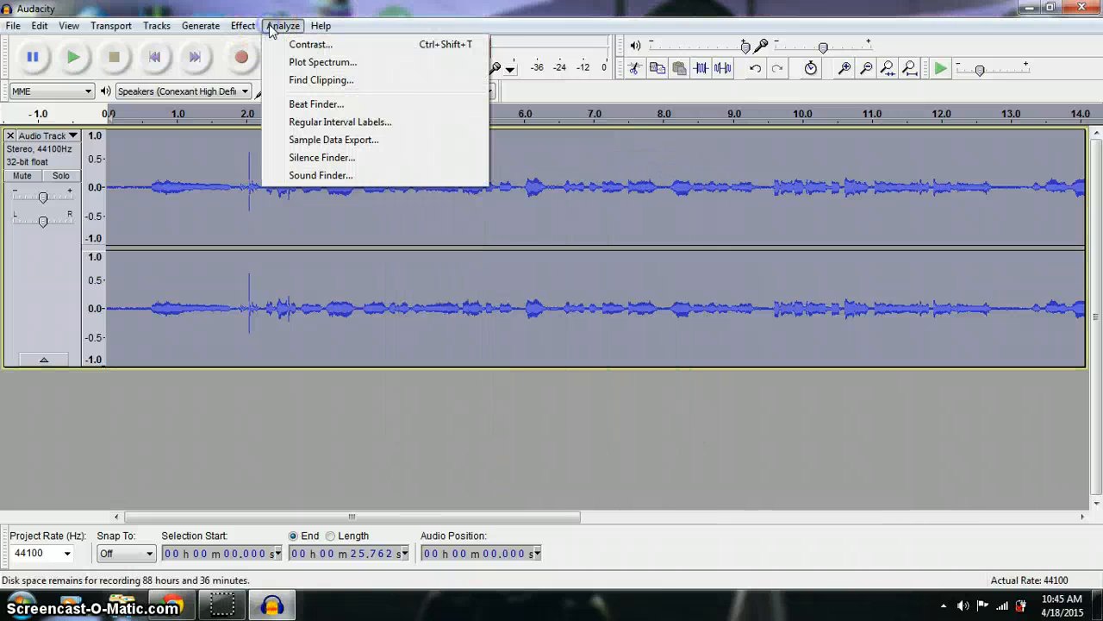
pyautogui.moveTo(250, 26)
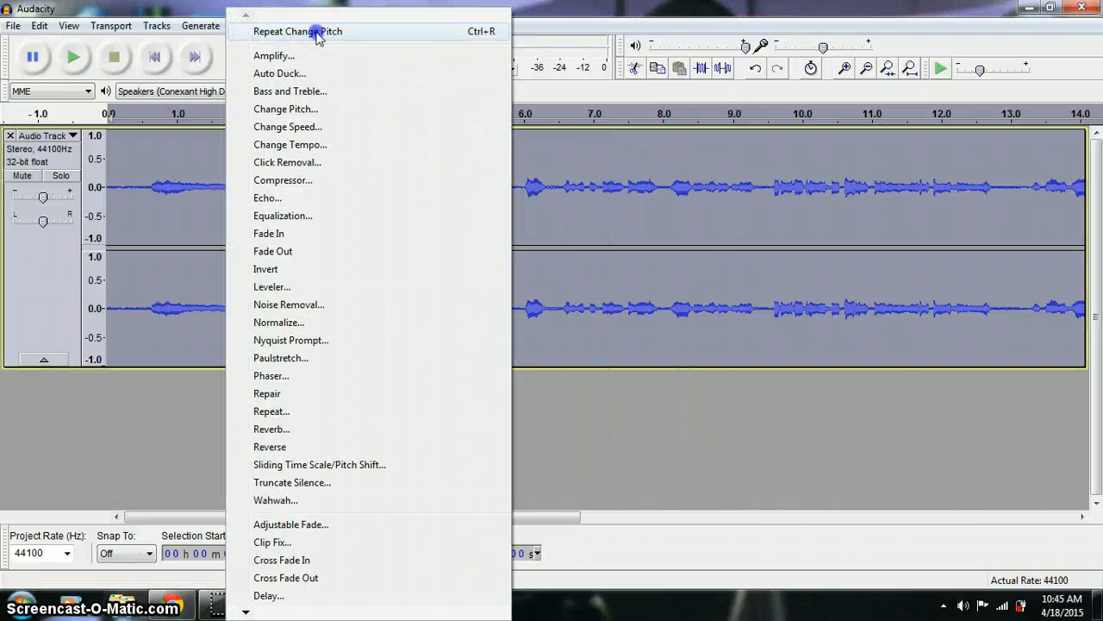
pyautogui.click(317, 33)
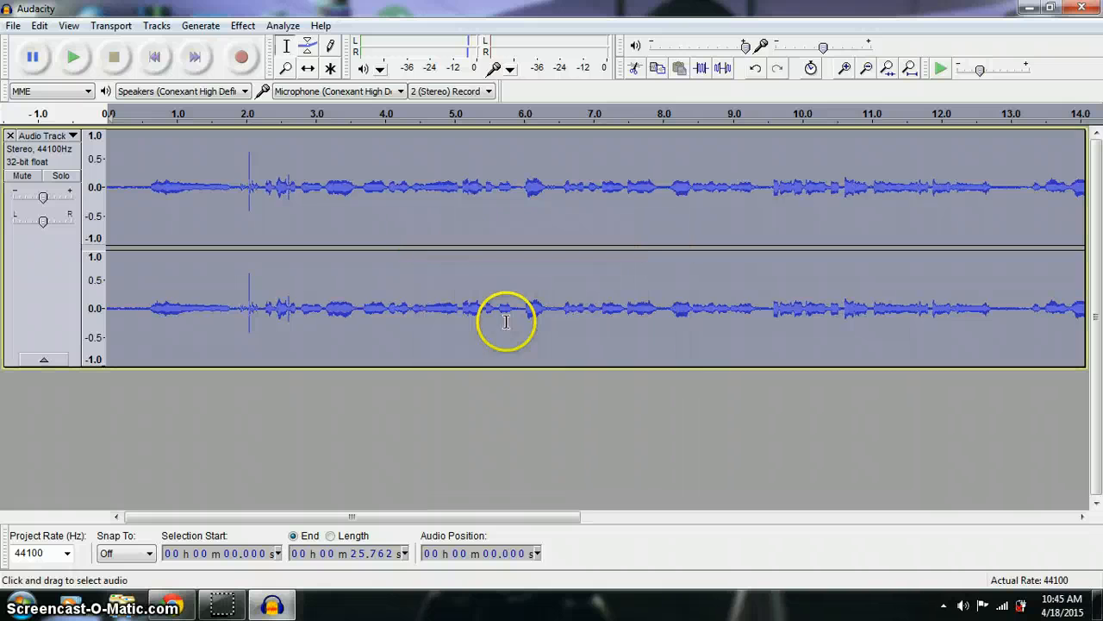
# Step: Play the opening of the track to check the voice after the repeated pitch change, and stop playback
pyautogui.click(73, 58)
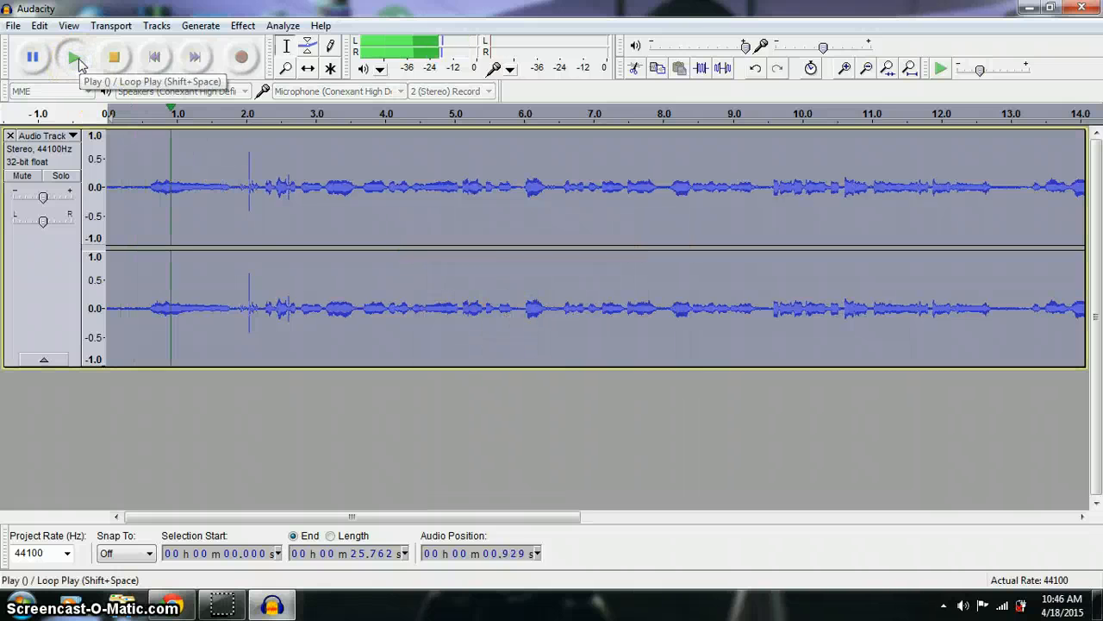
pyautogui.click(113, 57)
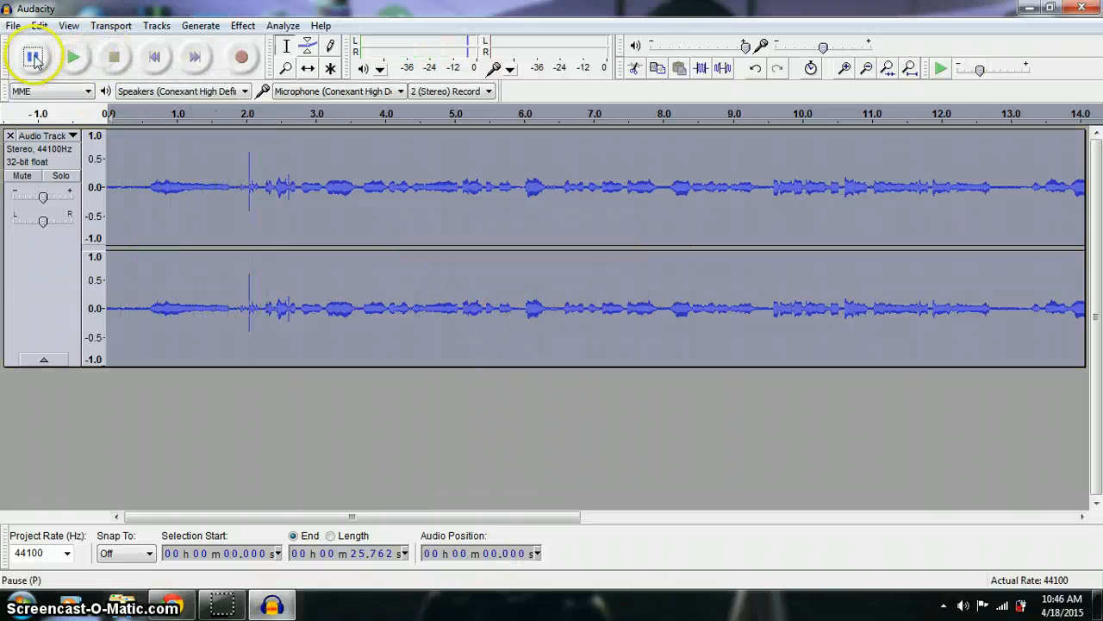
pyautogui.click(49, 90)
pyautogui.click(49, 89)
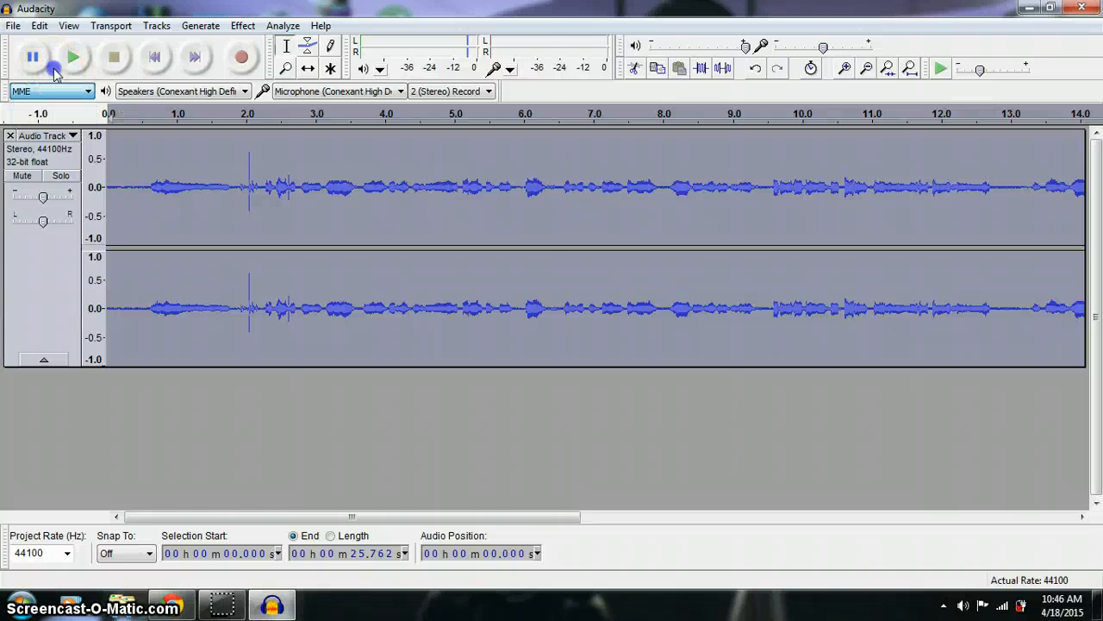
# Step: Apply an Echo effect to the whole voice track with a 0.04-second delay time and a decay factor of 0.6
pyautogui.click(242, 27)
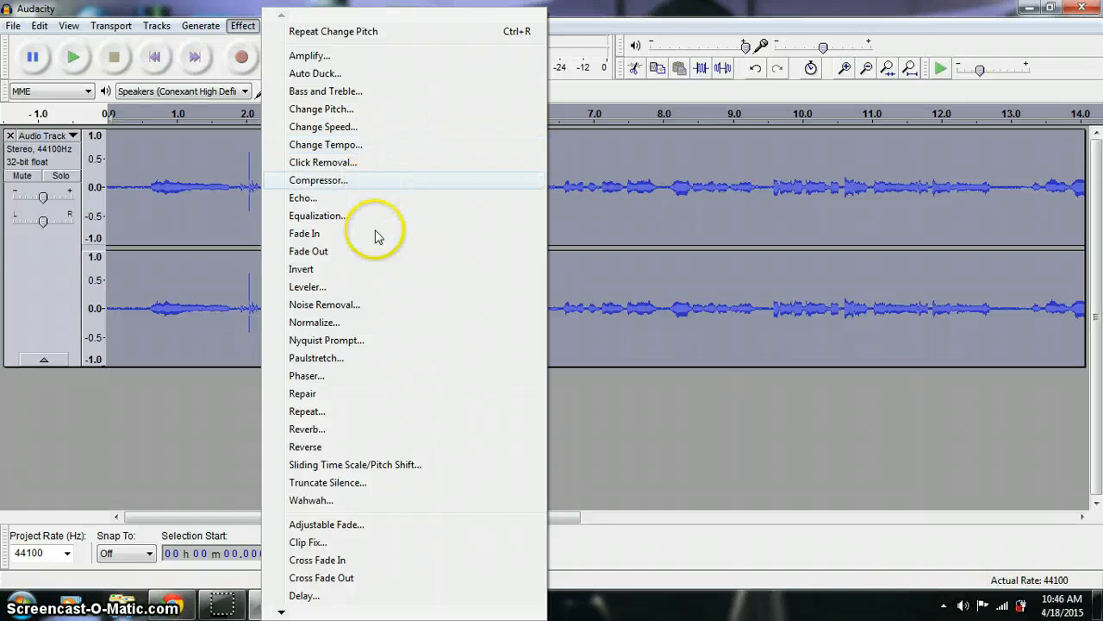
pyautogui.click(473, 41)
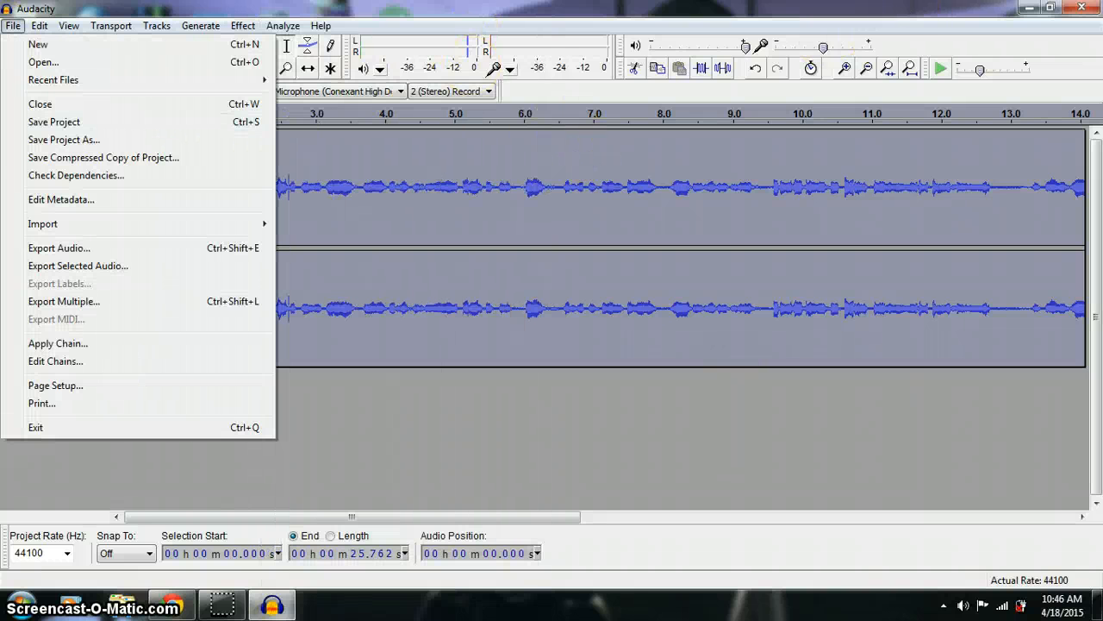
pyautogui.moveTo(239, 25)
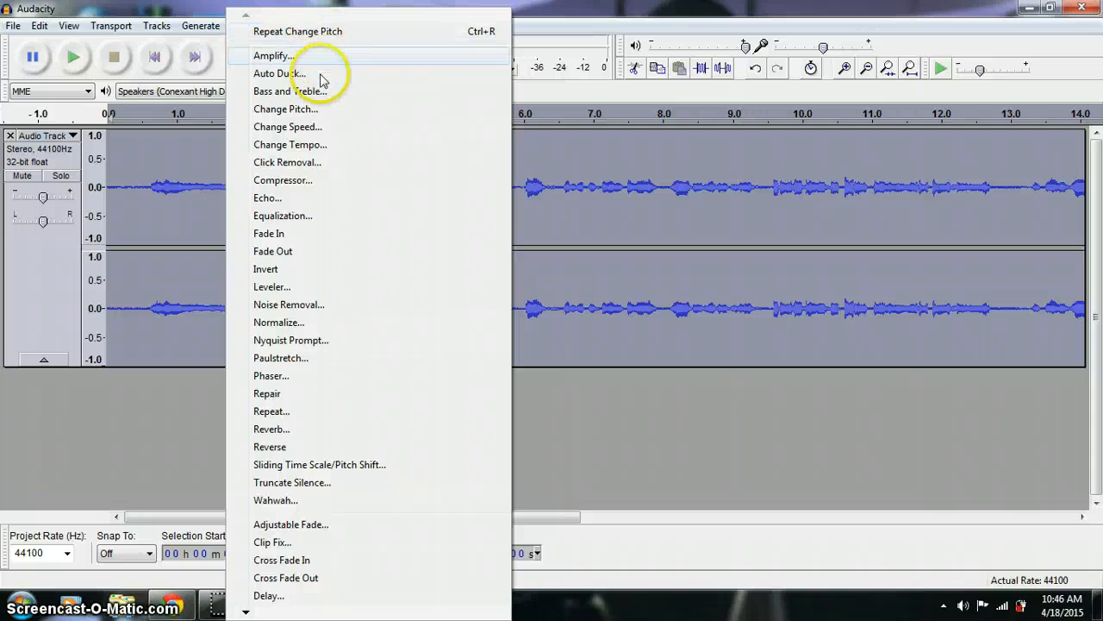
pyautogui.click(304, 198)
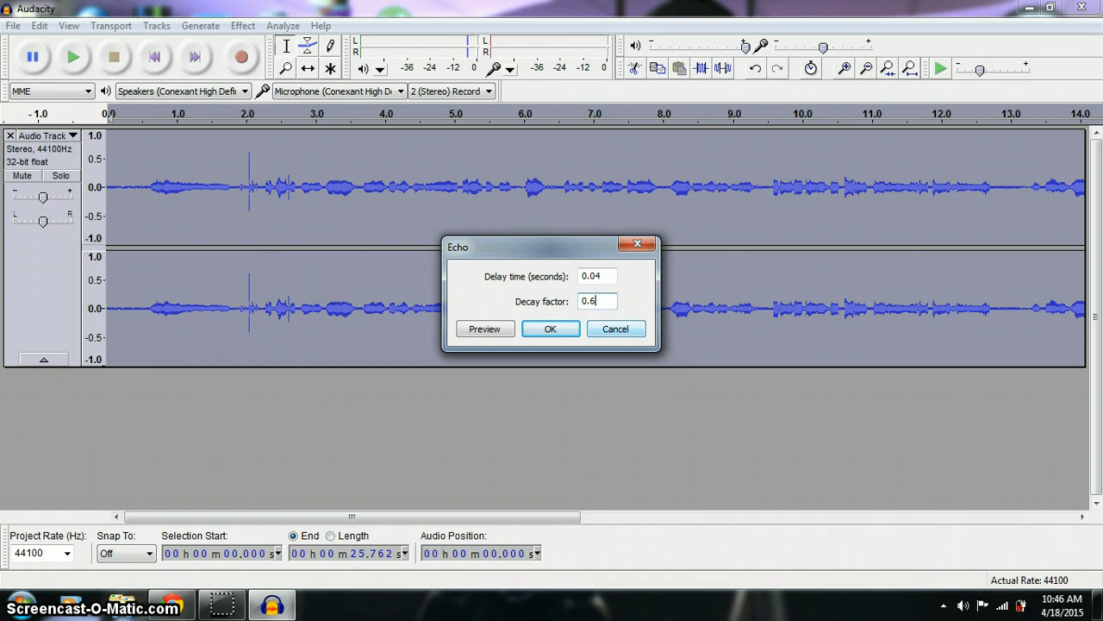
pyautogui.click(551, 330)
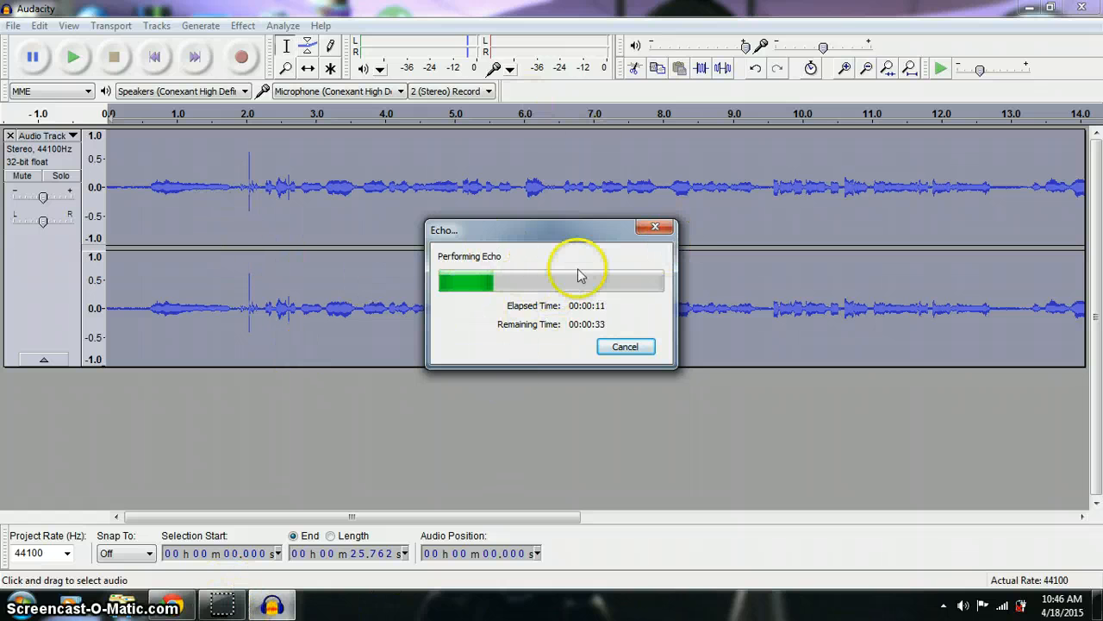
# Step: Switch to Chrome to play part of the HOW TO BE FOXY tutorial video on YouTube, and return to Audacity
pyautogui.click(172, 605)
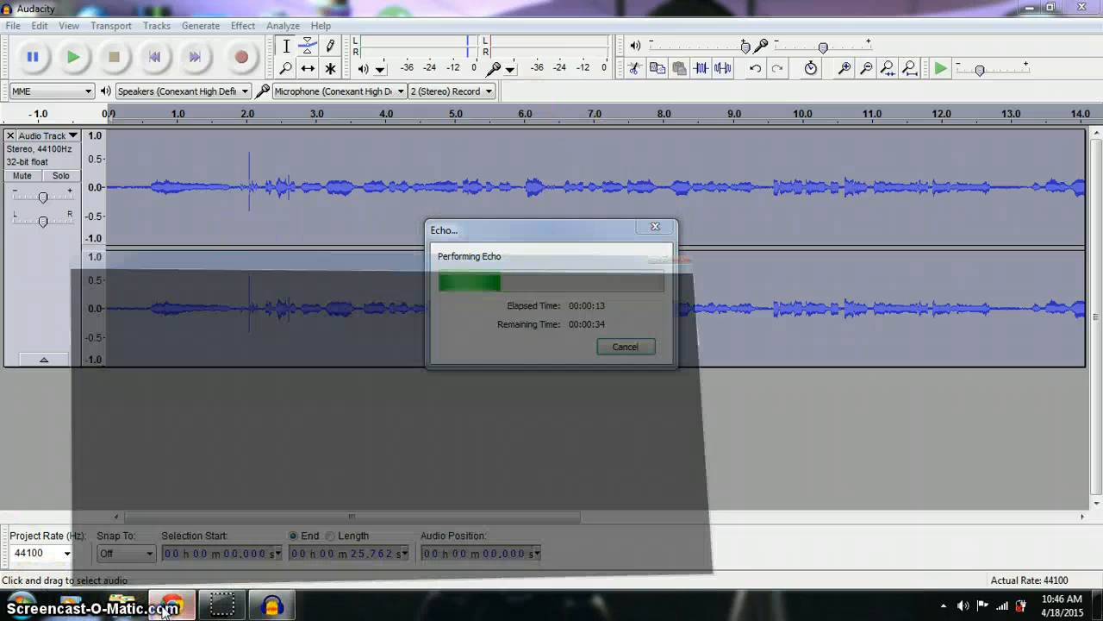
pyautogui.scroll(10, 328, 230)
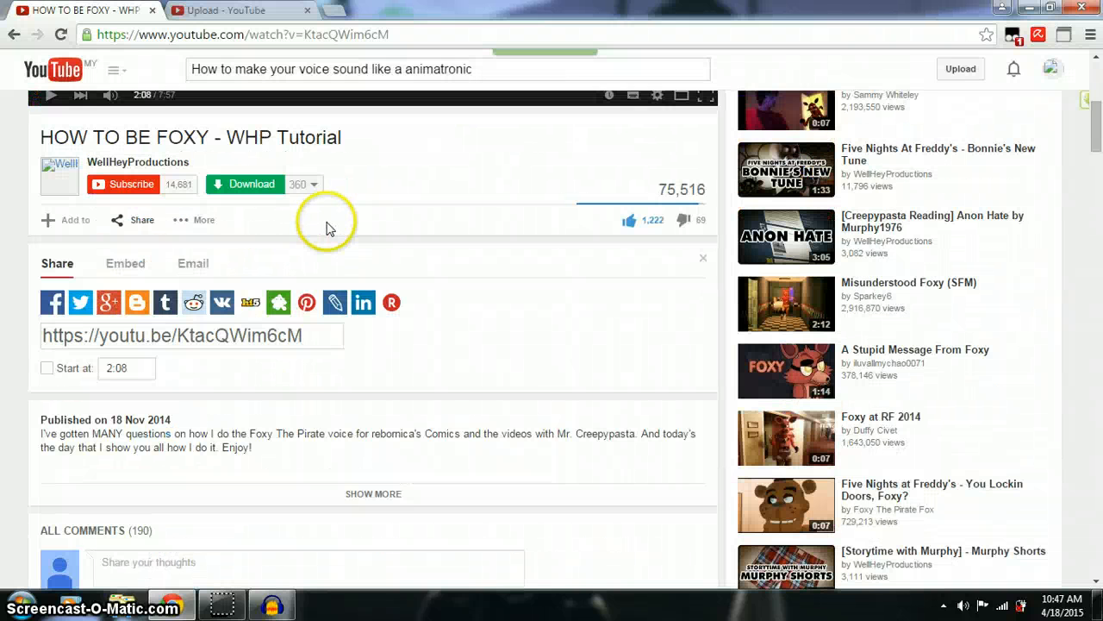
pyautogui.click(329, 214)
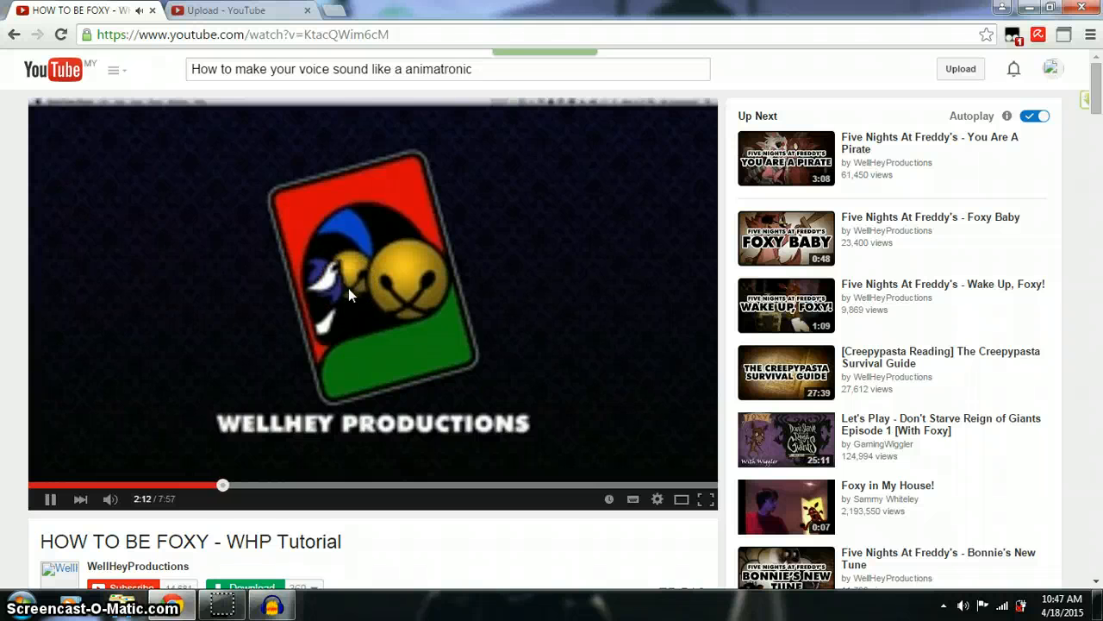
pyautogui.click(272, 606)
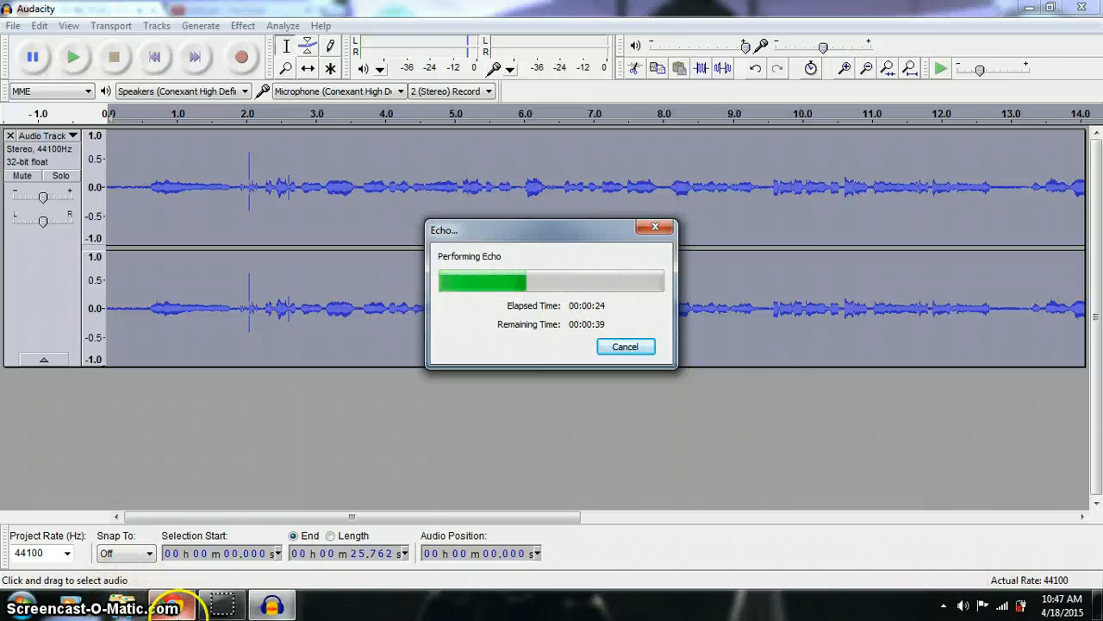
pyautogui.click(172, 606)
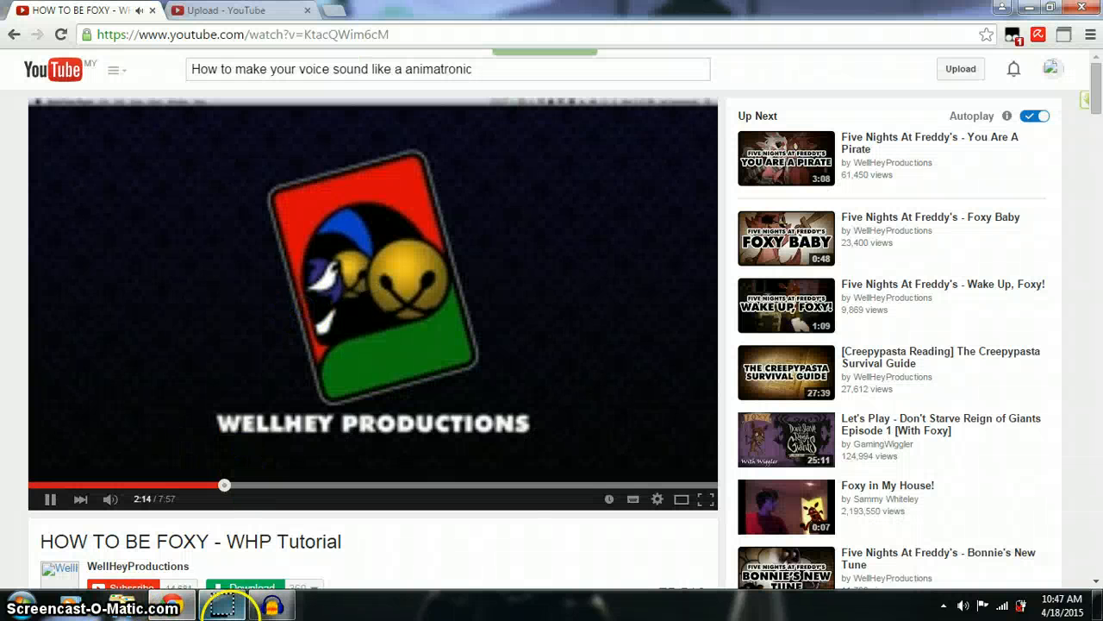
pyautogui.click(259, 606)
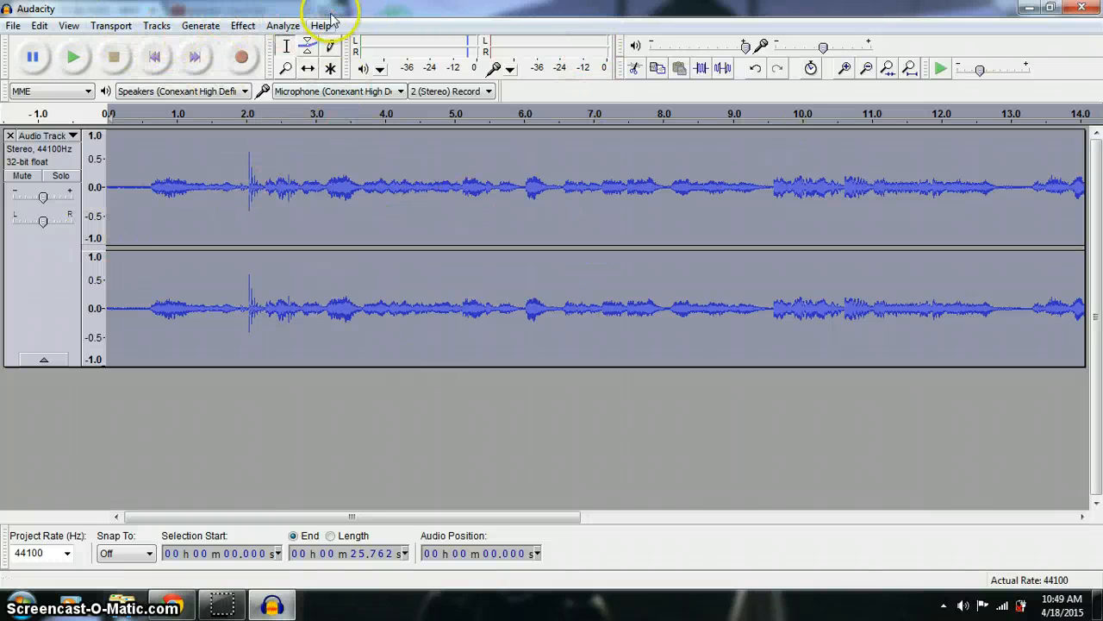
# Step: Deselect the track and play the voice recording from the start to check the echo, and stop playback
pyautogui.click(283, 25)
pyautogui.moveTo(238, 25)
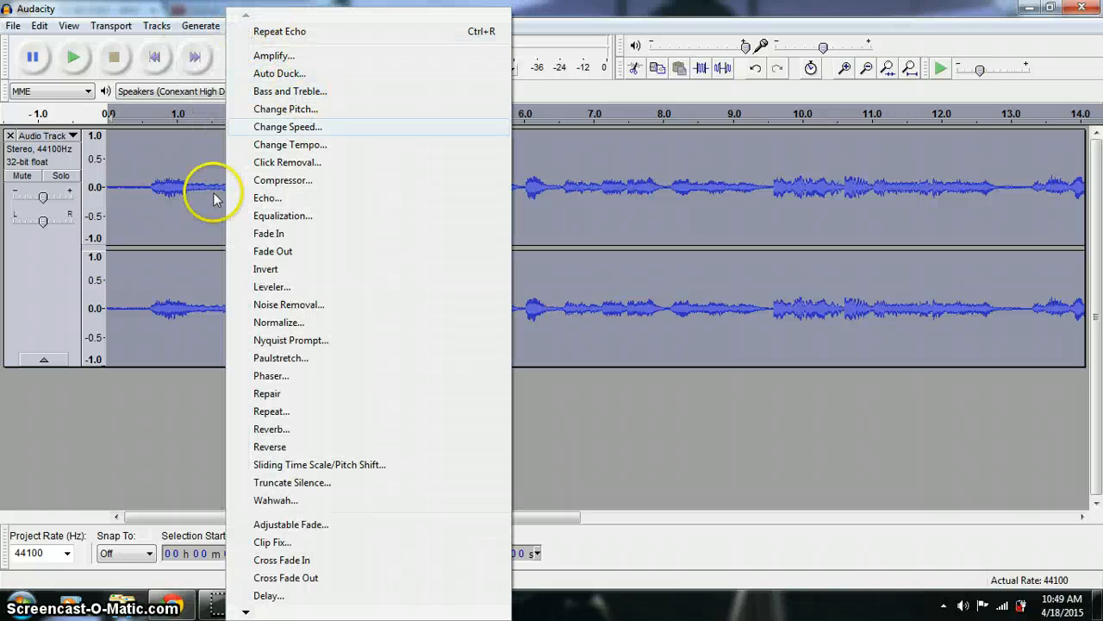
pyautogui.click(147, 388)
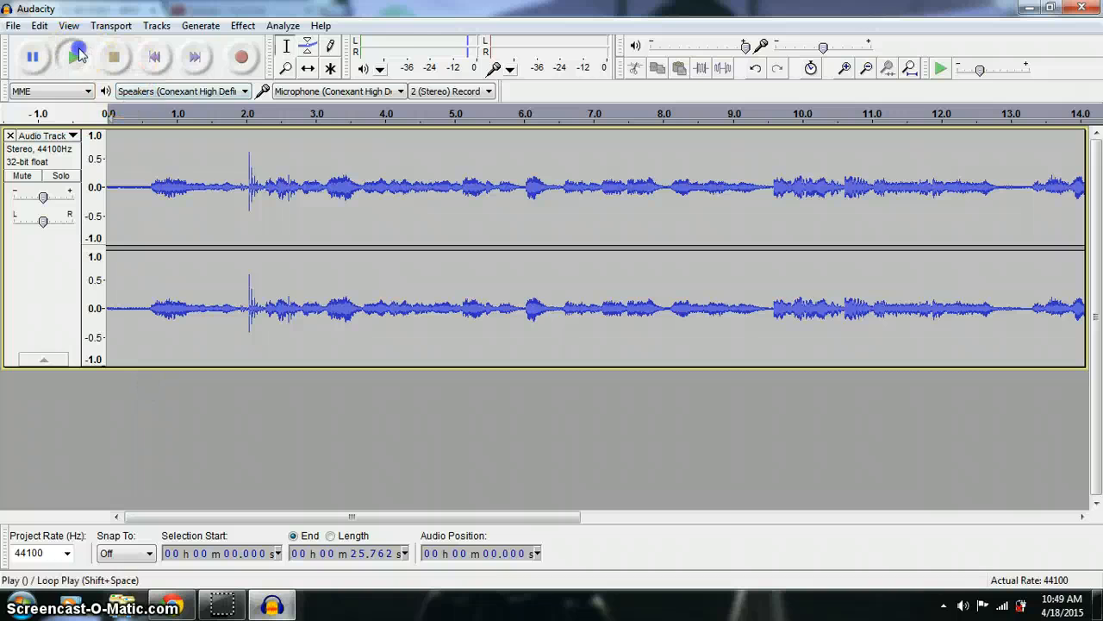
pyautogui.click(76, 56)
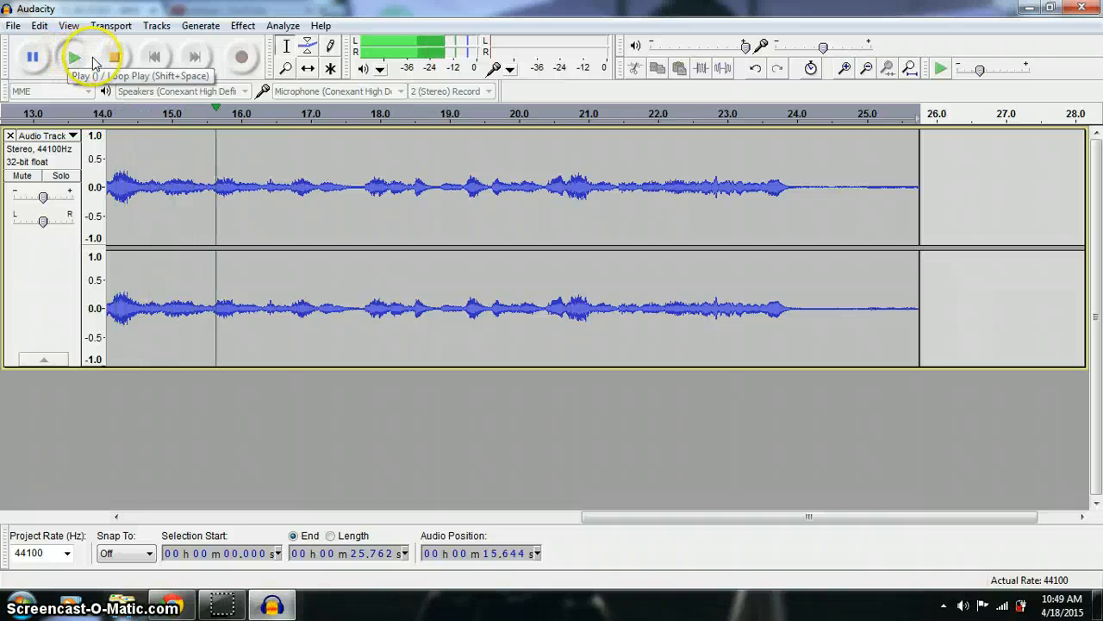
pyautogui.click(111, 60)
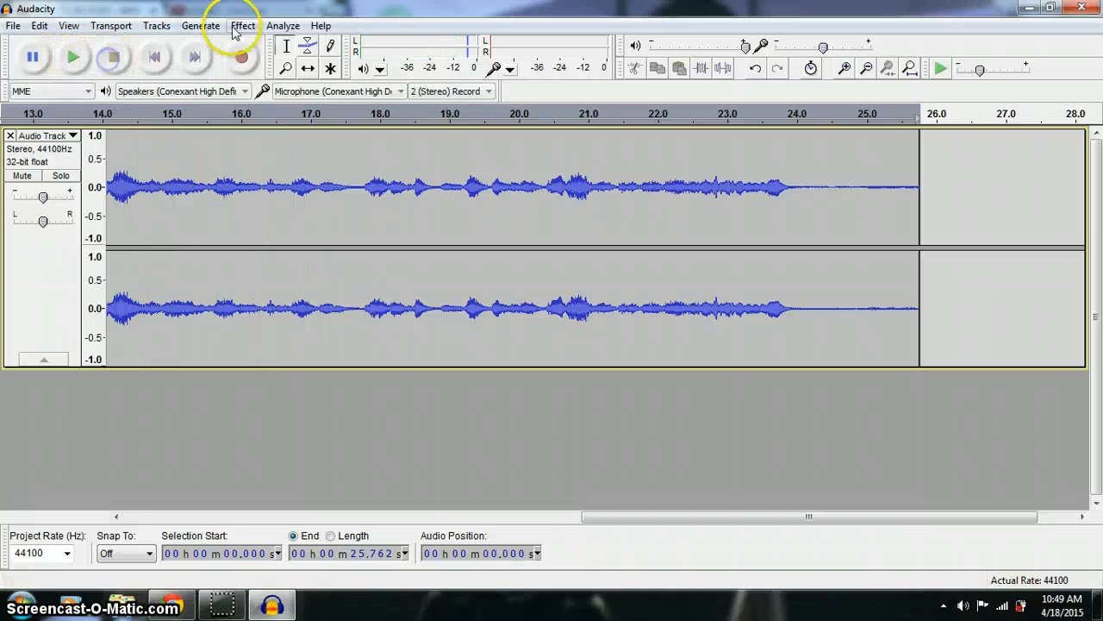
# Step: Lower the pitch of the whole echoed voice track with Change Pitch, using a percent change of -3.000
pyautogui.click(242, 26)
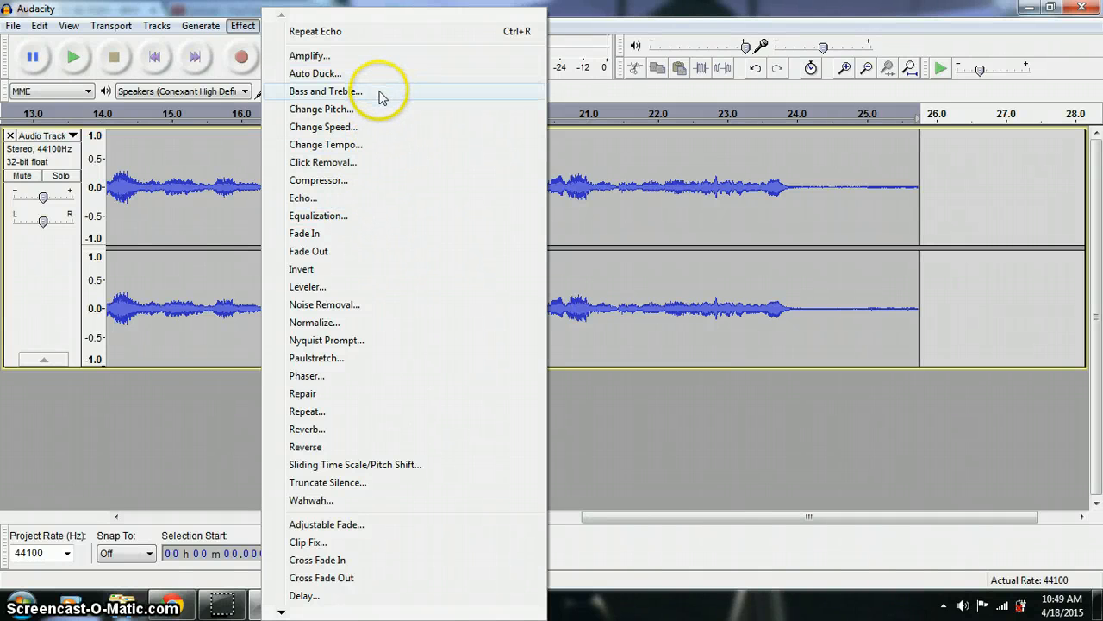
pyautogui.click(353, 110)
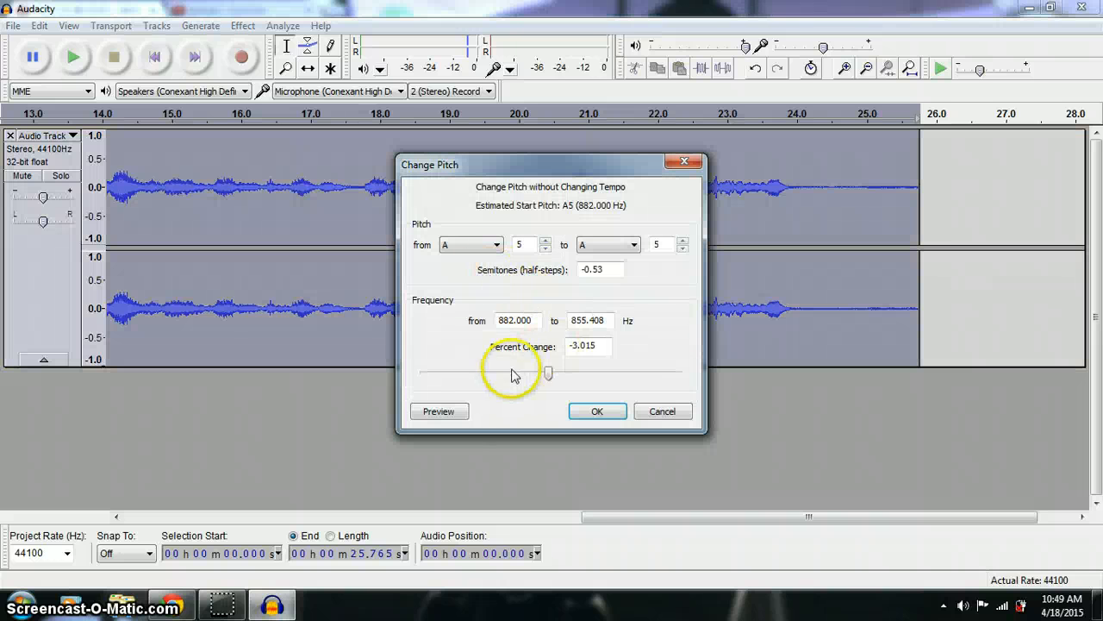
pyautogui.moveTo(551, 382); pyautogui.dragTo(550, 379)
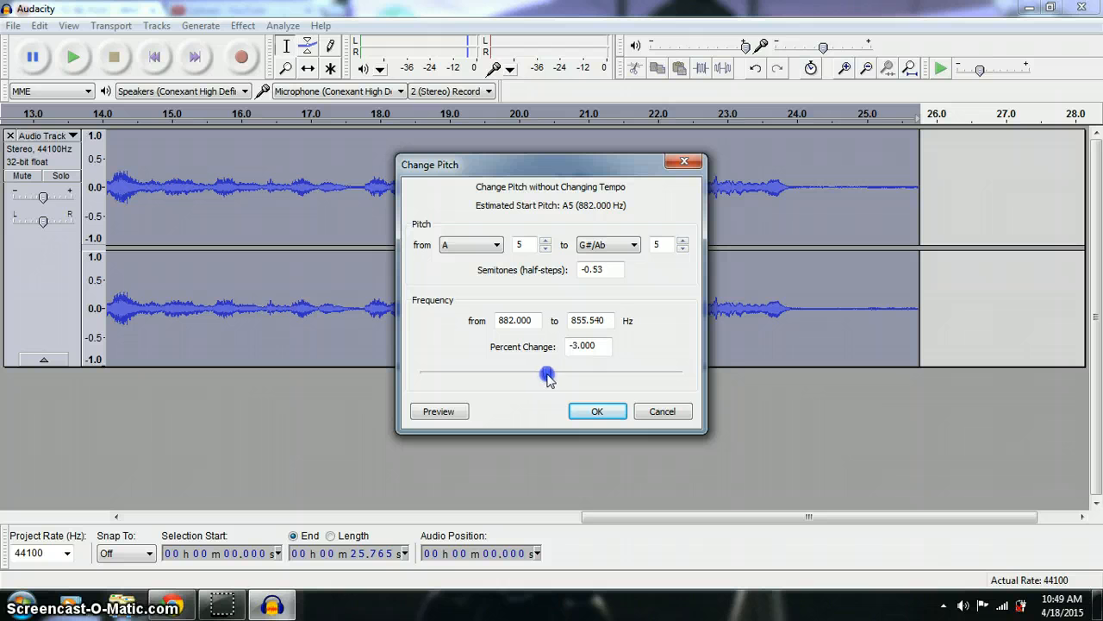
pyautogui.moveTo(546, 377); pyautogui.dragTo(549, 377)
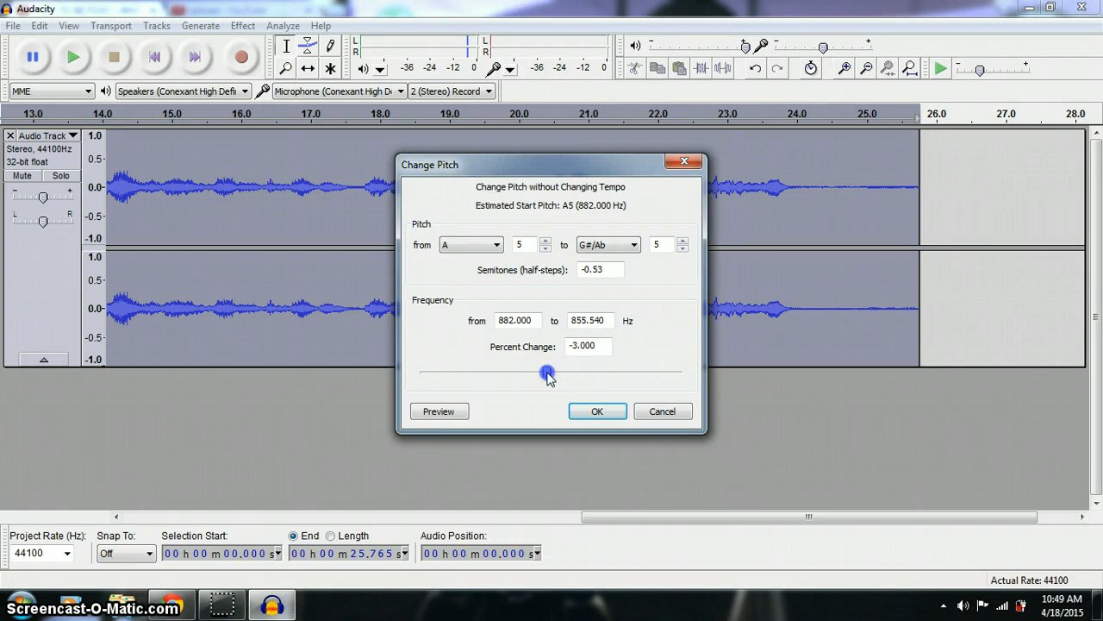
pyautogui.click(594, 413)
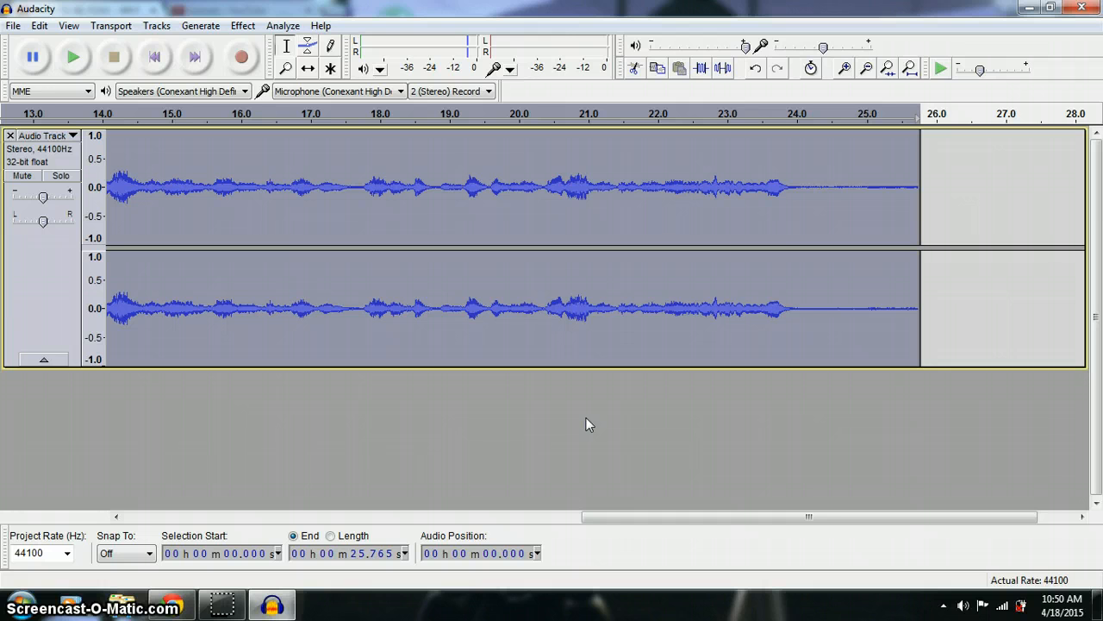
# Step: Deselect the track and play back the pitch-shifted, echoed voice recording to check how it sounds
pyautogui.click(89, 60)
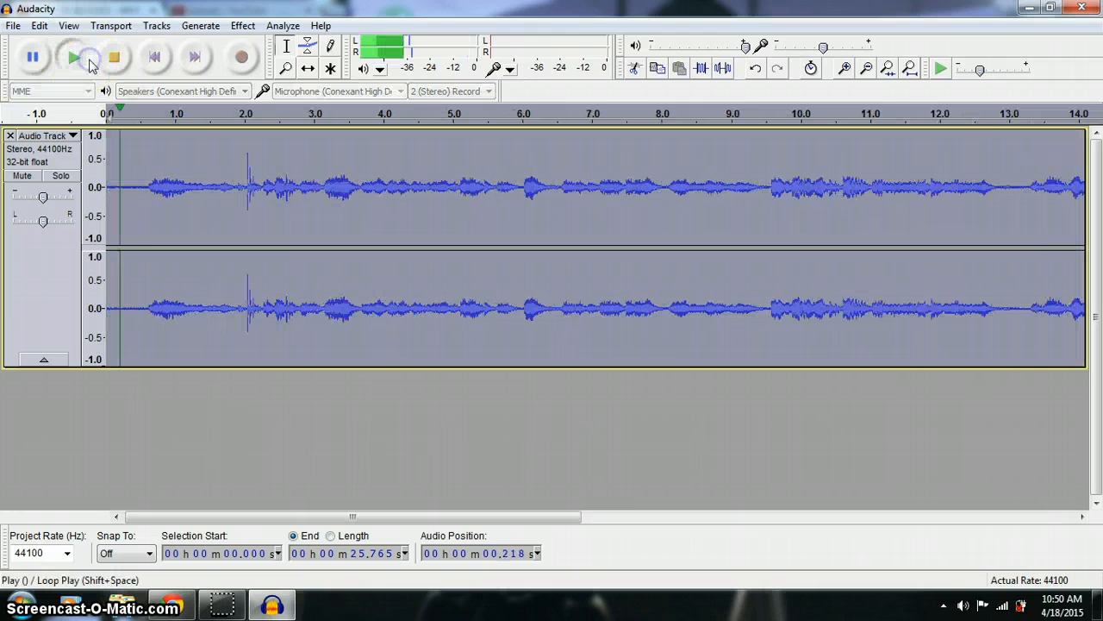
pyautogui.click(537, 468)
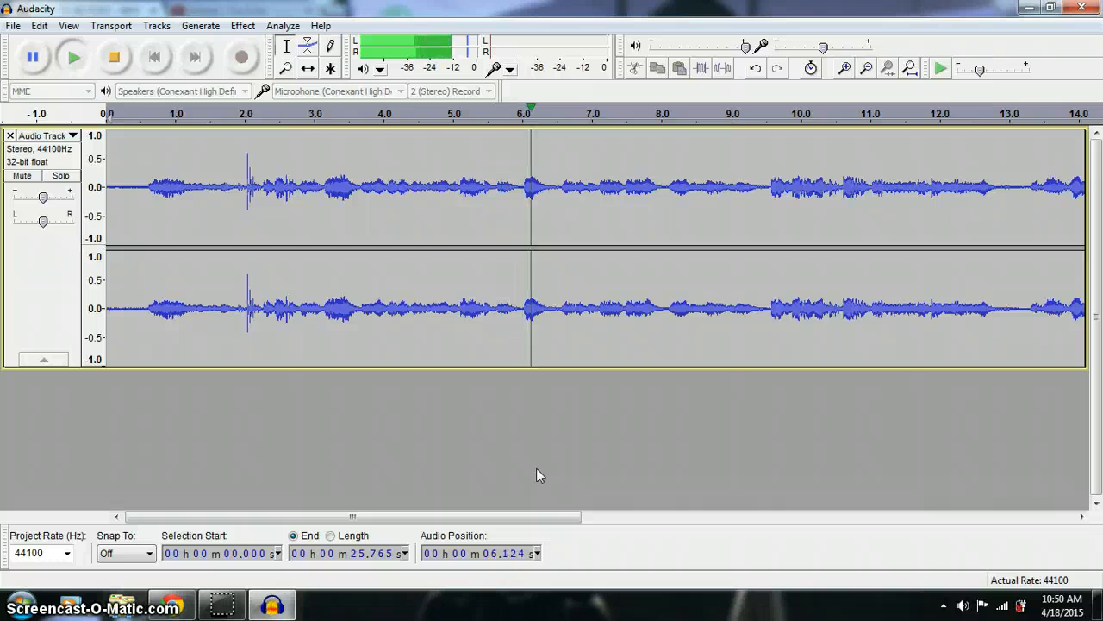
pyautogui.click(113, 57)
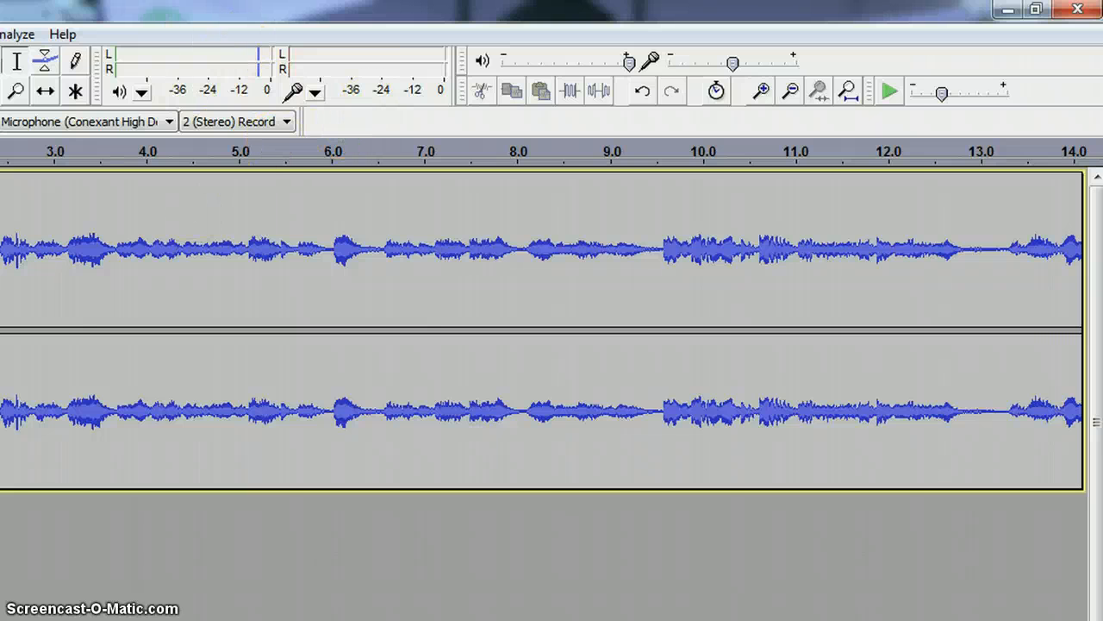
pyautogui.press('space')
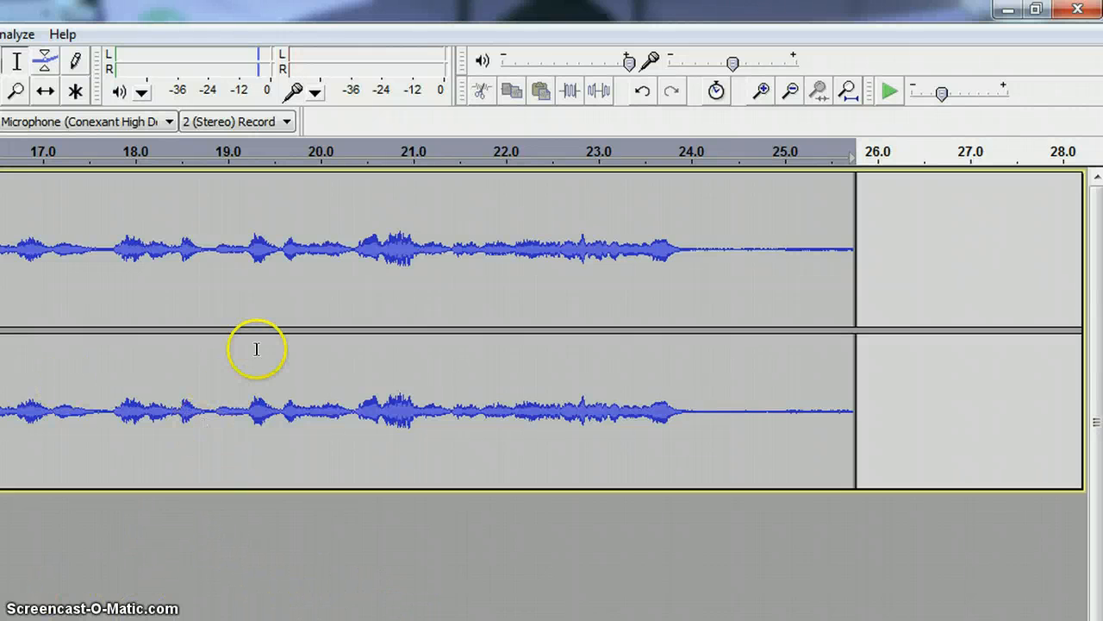
# Step: Close the voice recording's window, saving the changes as an Audacity project
pyautogui.click(1077, 8)
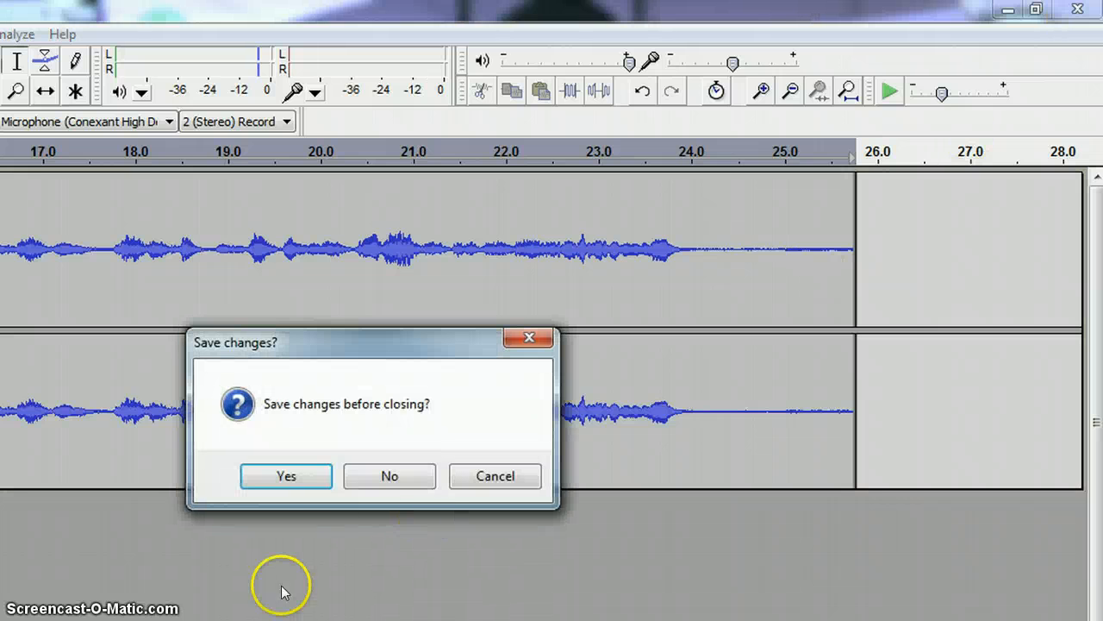
pyautogui.click(315, 469)
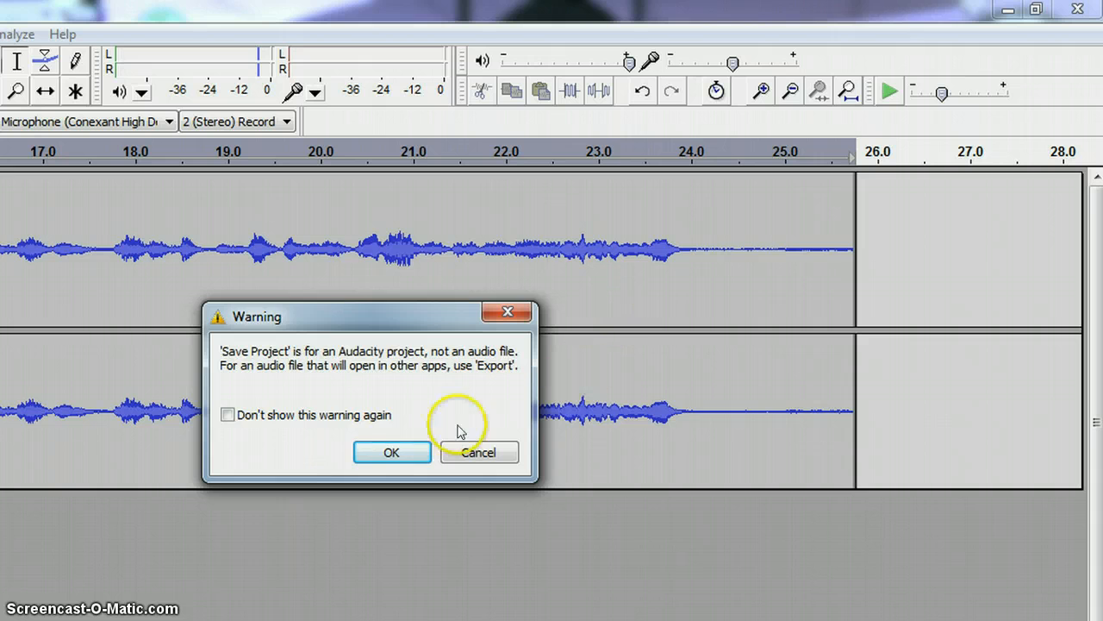
pyautogui.click(390, 448)
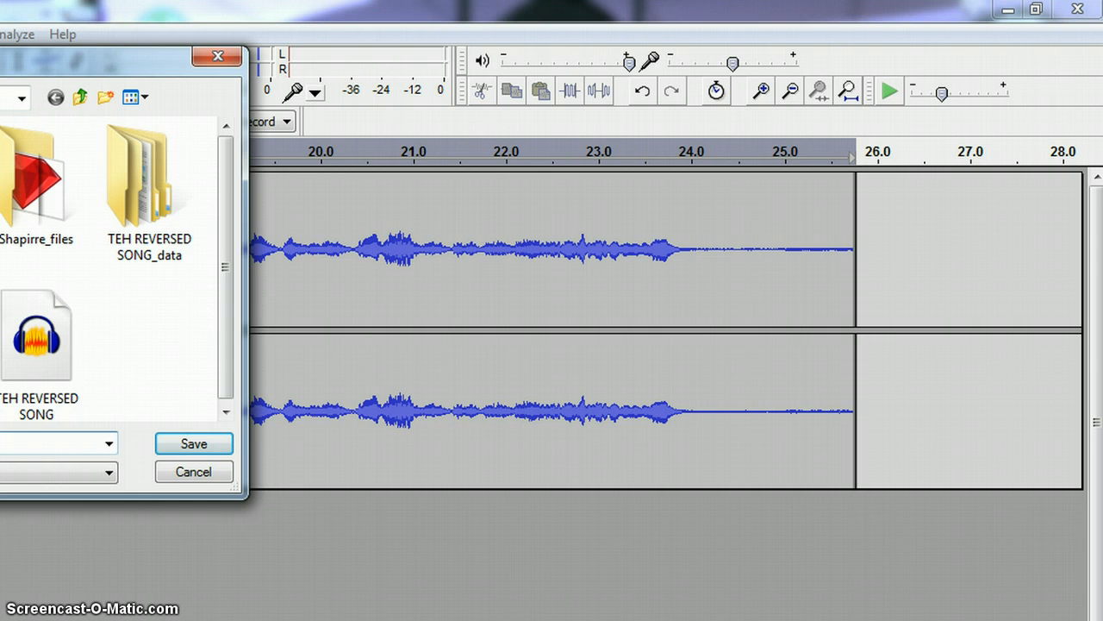
pyautogui.click(215, 449)
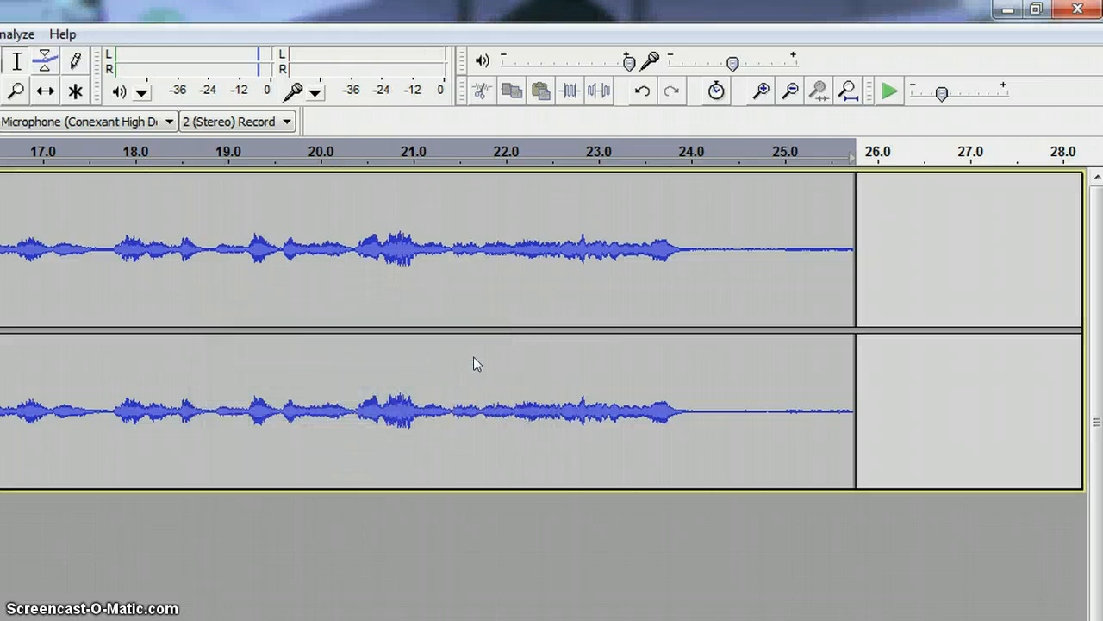
# Step: Switch to Chrome and view the YouTube voice tutorial page
pyautogui.hotkey('alt', 'Tab')
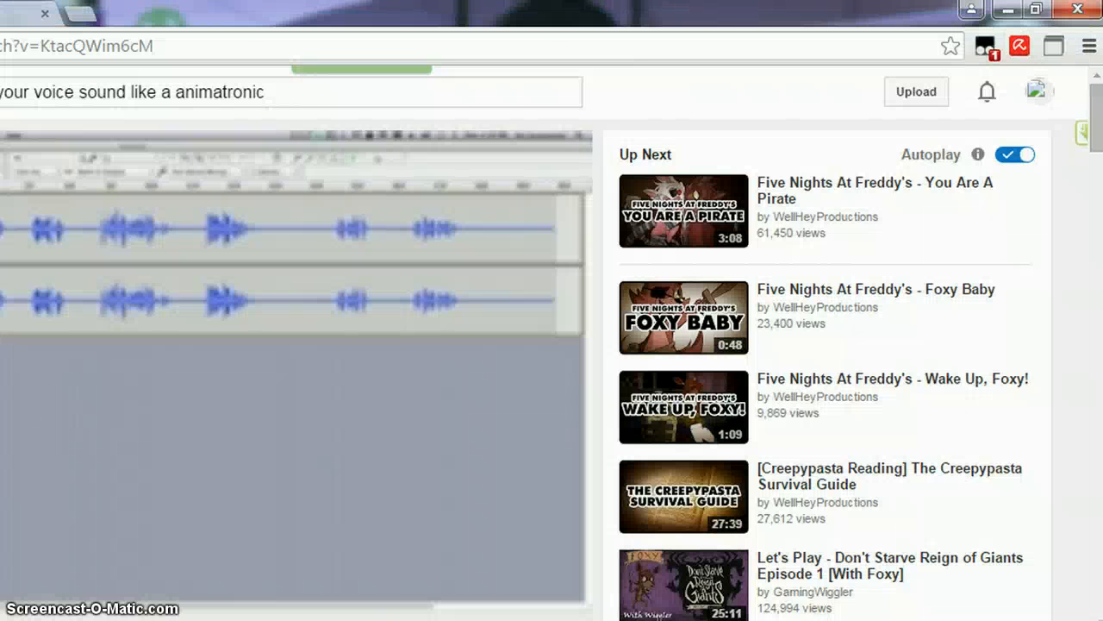
pyautogui.click(178, 491)
pyautogui.click(517, 409)
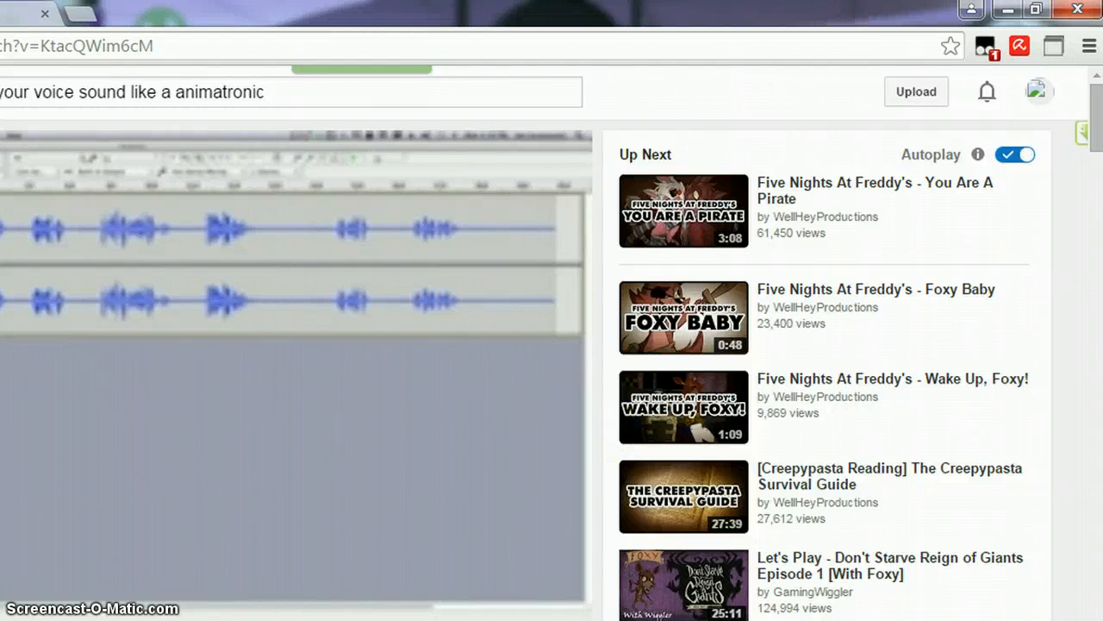